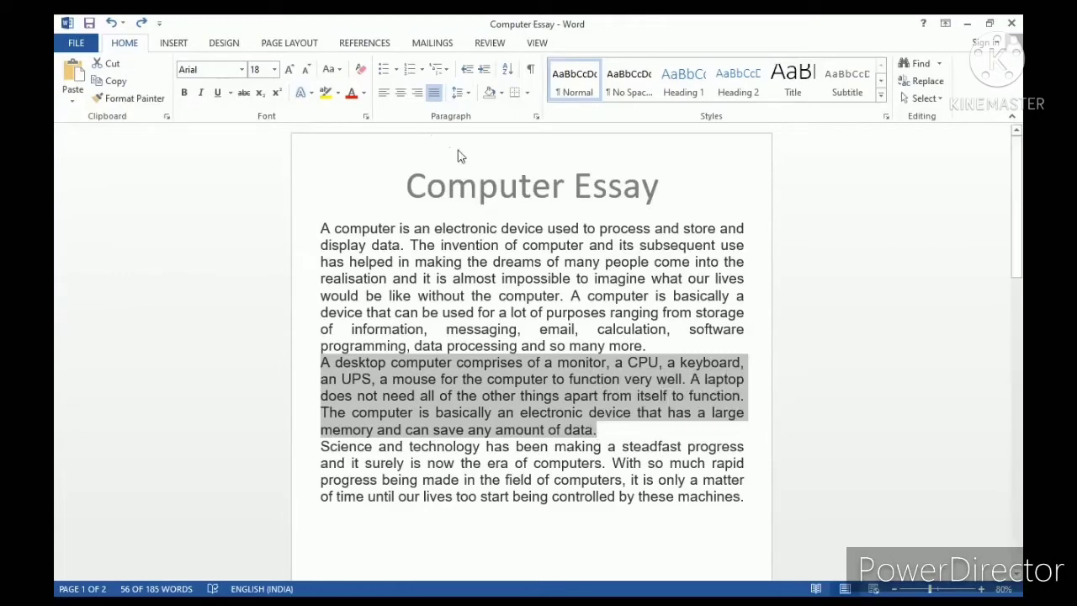
Step: Set the spacing before and after the selected desktop computer paragraph to 18 pt each
left_click(537, 119)
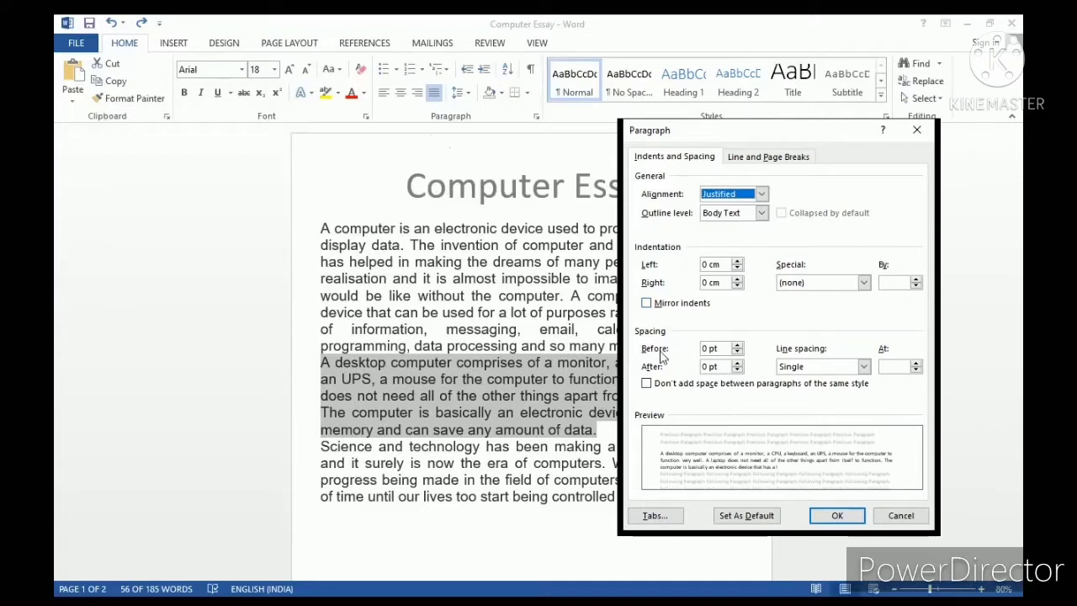
left_click(737, 345)
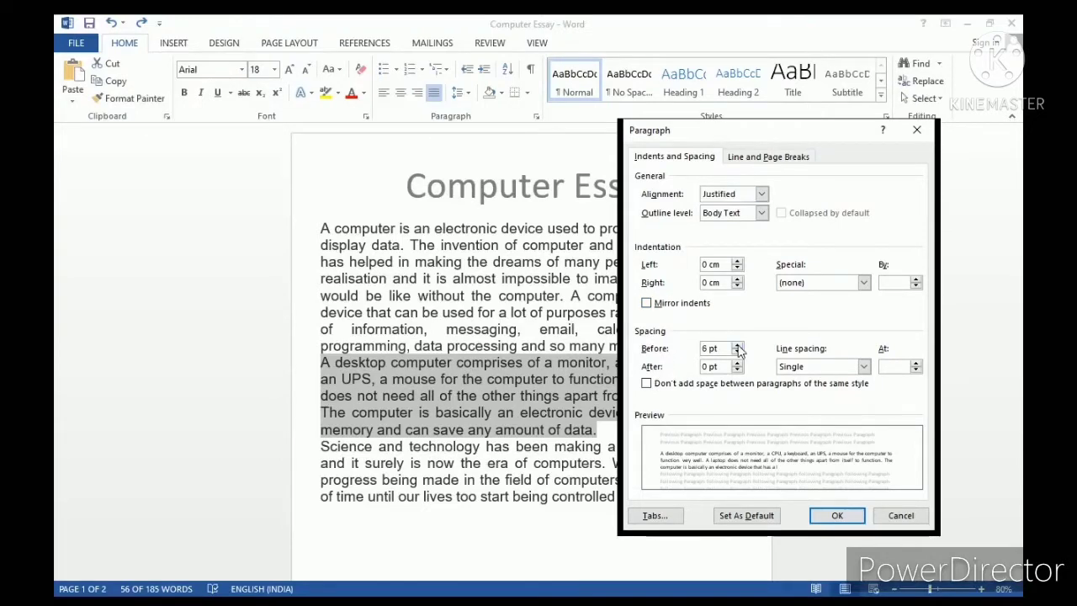
left_click(737, 345)
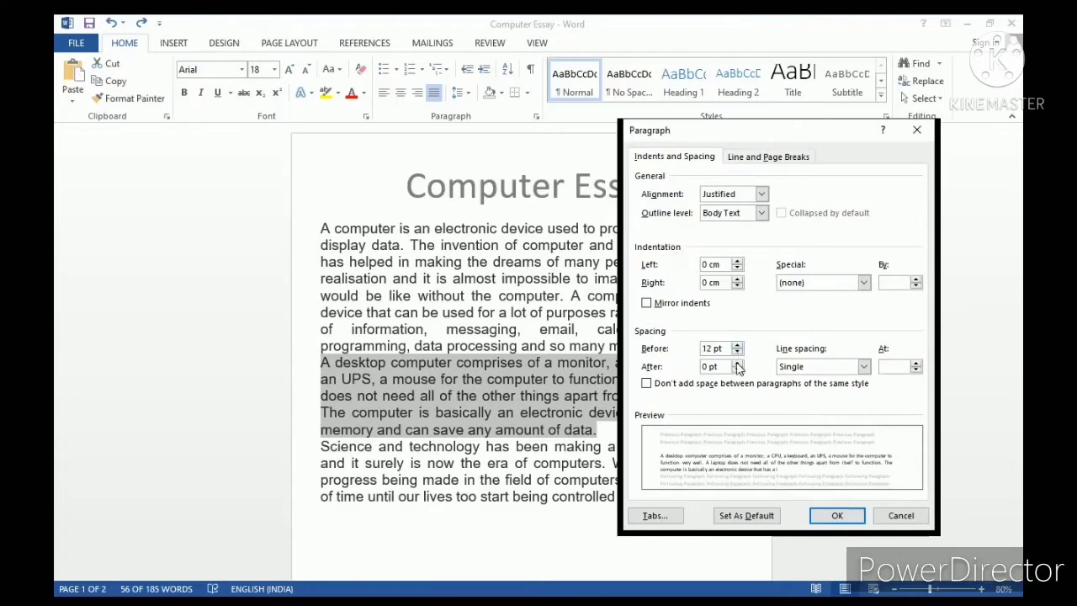
left_click(737, 363)
left_click(737, 363)
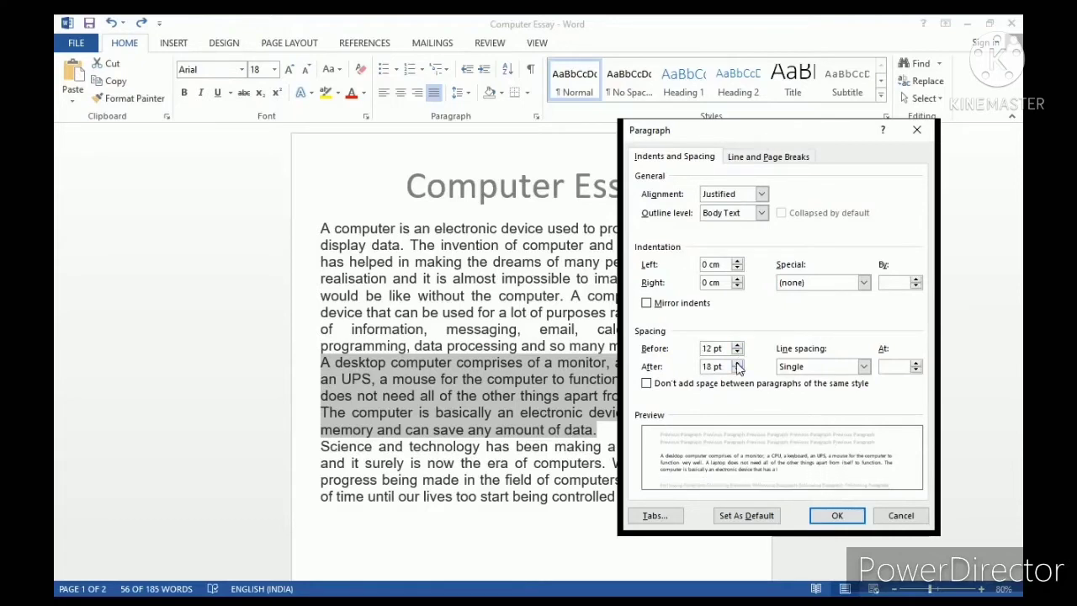
left_click(737, 345)
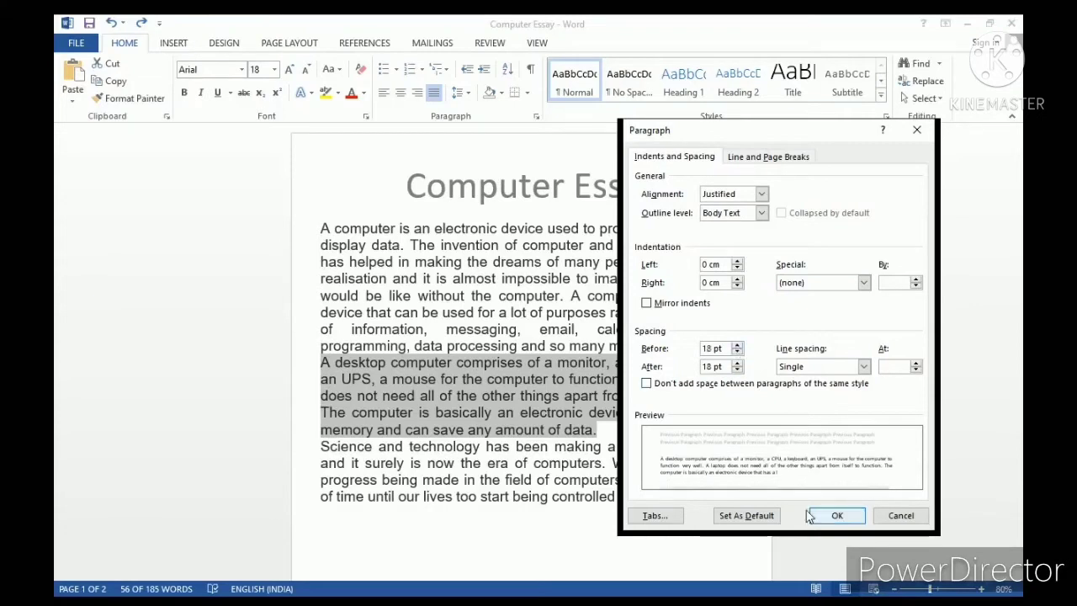
left_click(836, 516)
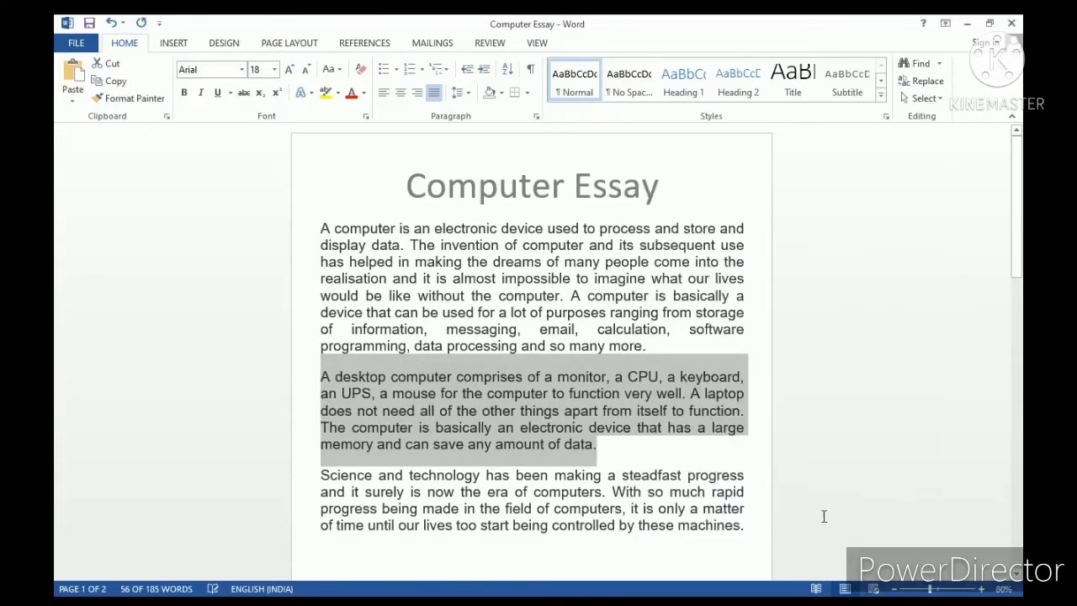
left_click(645, 455)
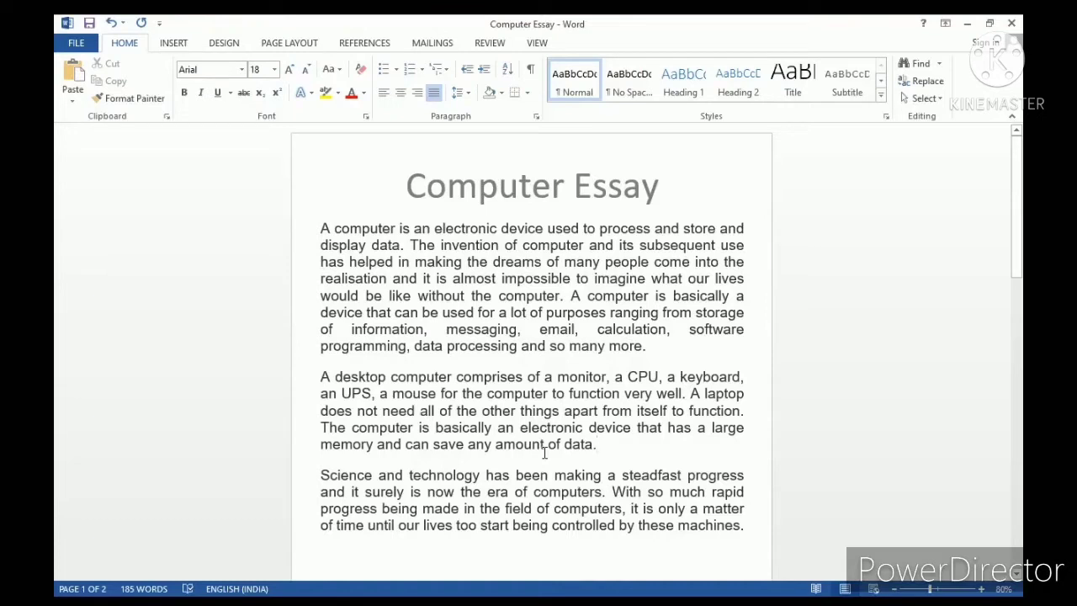
Step: Set the line spacing of the desktop computer paragraph to 1.5
left_click(317, 382)
left_click_drag(318, 382, 593, 440)
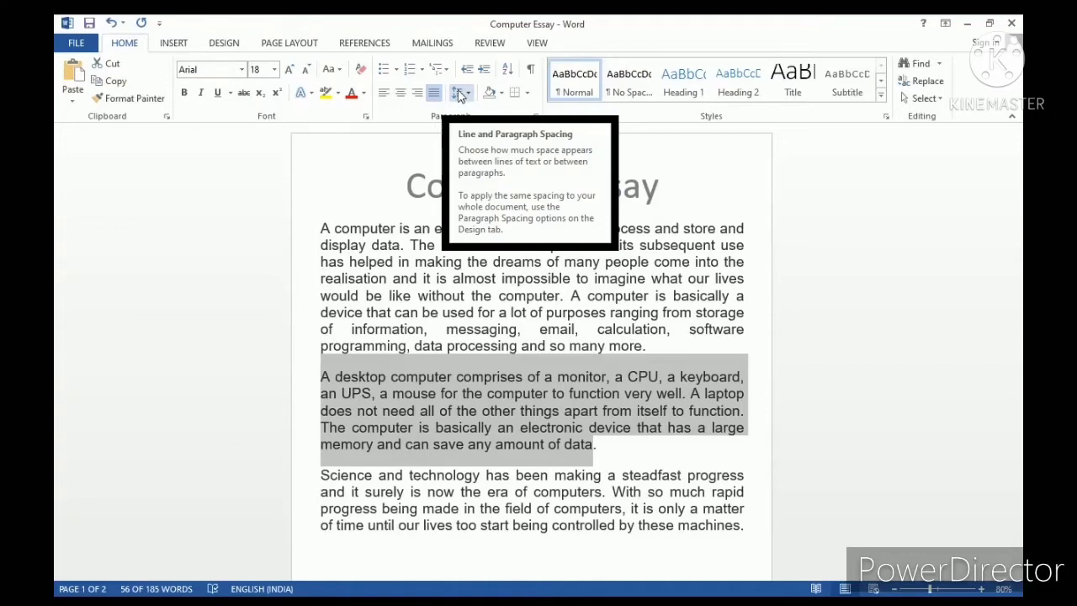
left_click(460, 94)
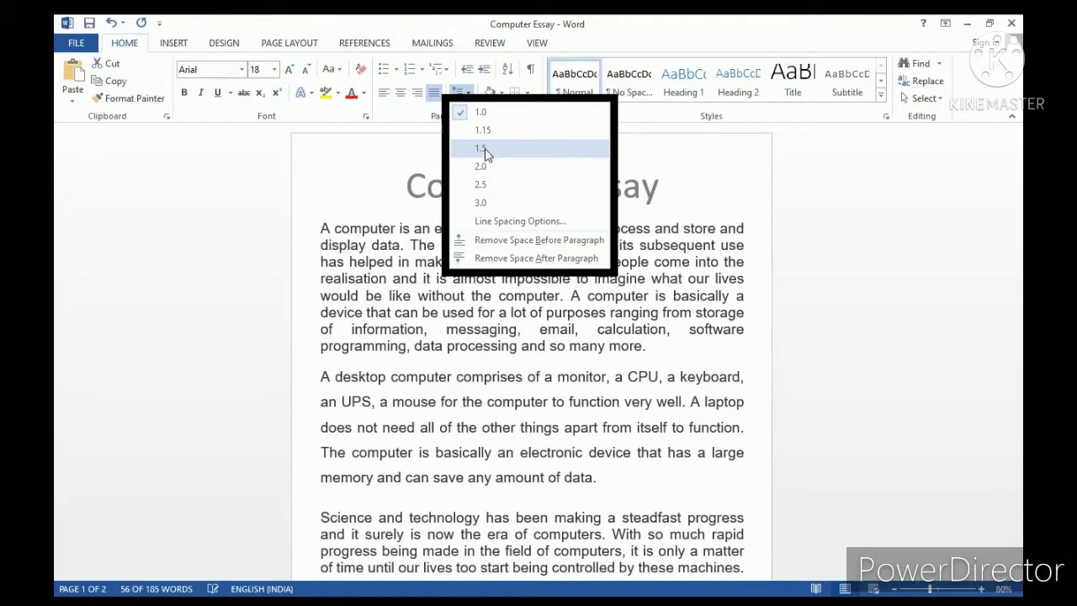
left_click(485, 152)
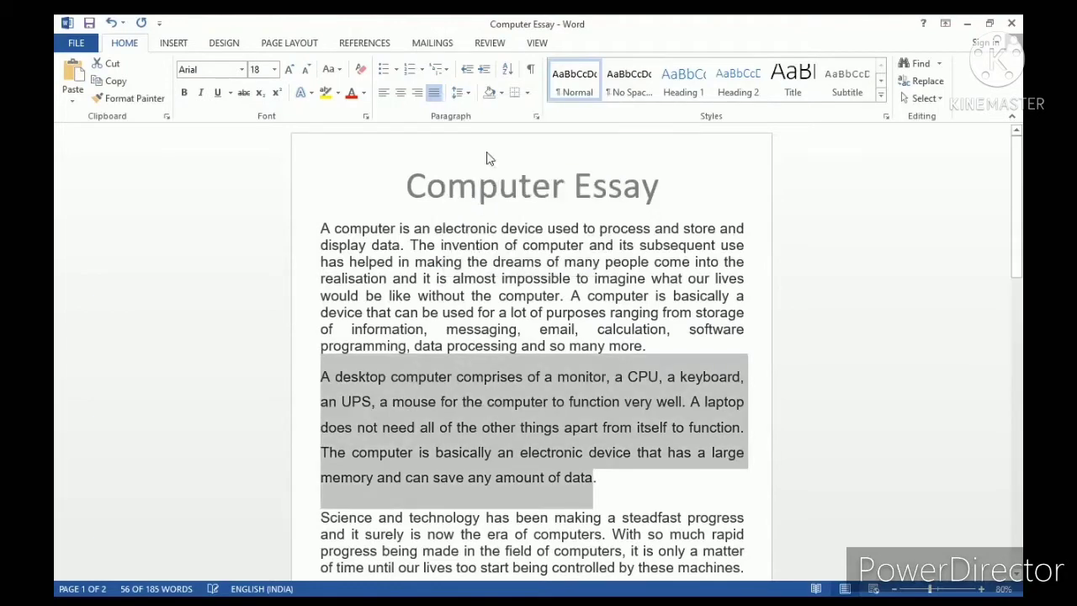
left_click(516, 262)
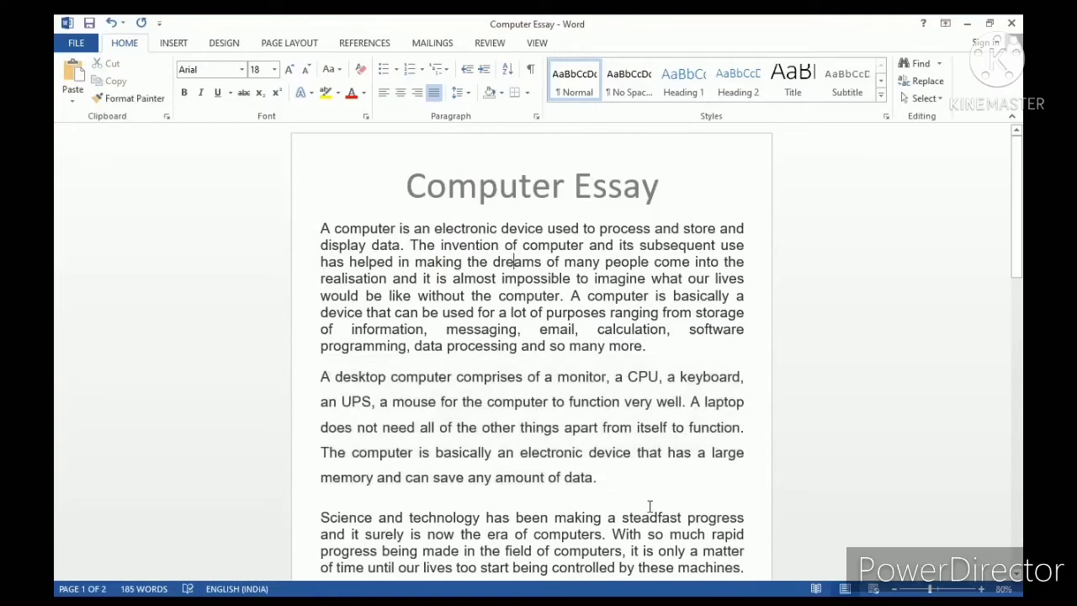
Step: Lay out the essay text in two columns
left_click_drag(1018, 260, 1018, 289)
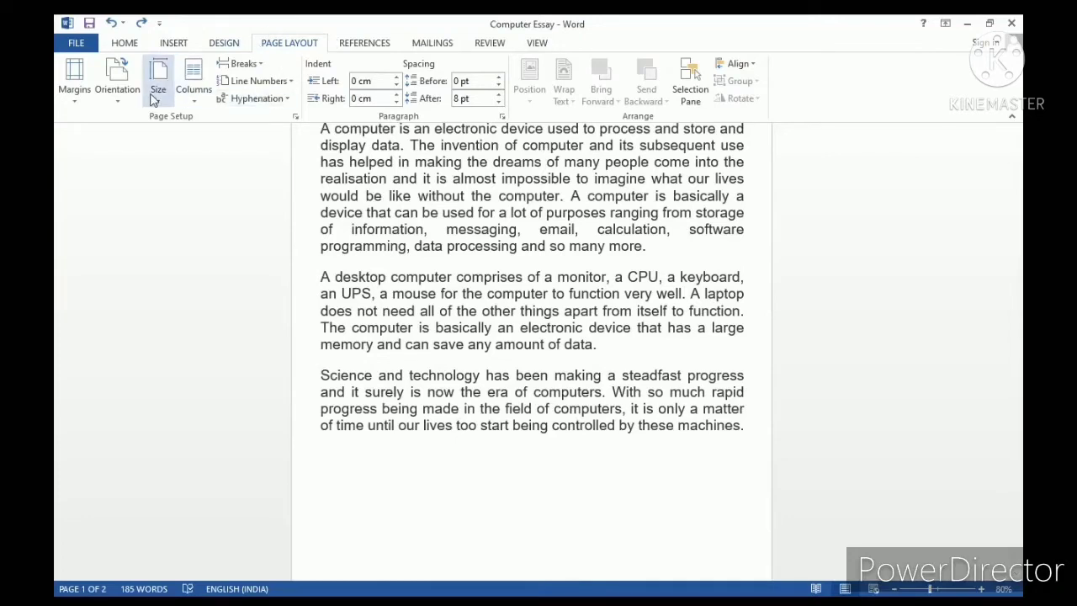
left_click(205, 100)
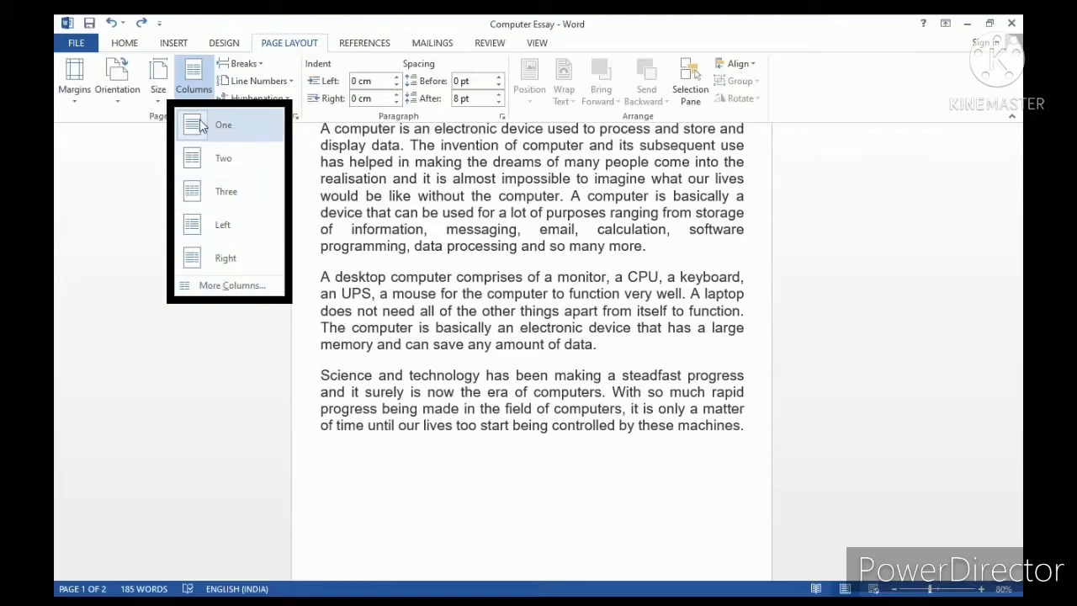
left_click(200, 164)
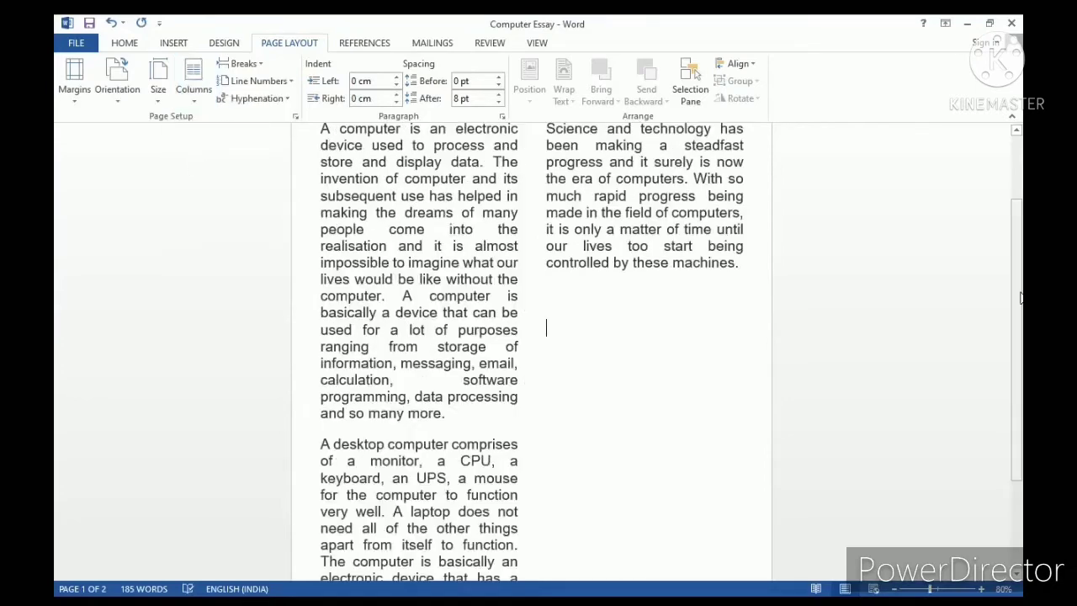
scroll(1015, 344, "up", 2)
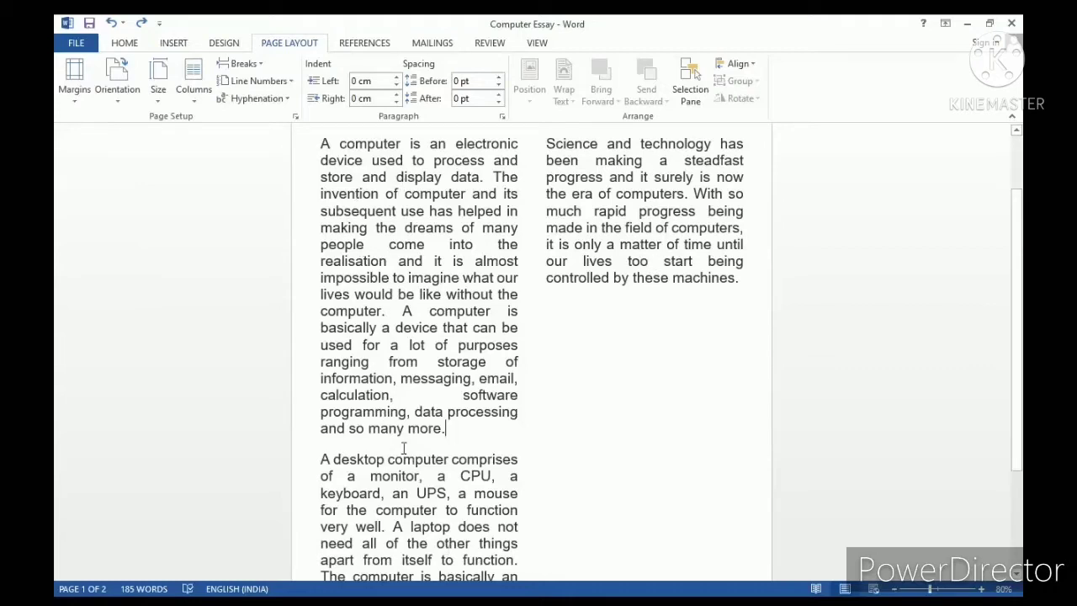
Step: Insert a column break in front of the paragraph beginning "A desktop computer comprises"
left_click_drag(321, 461, 495, 495)
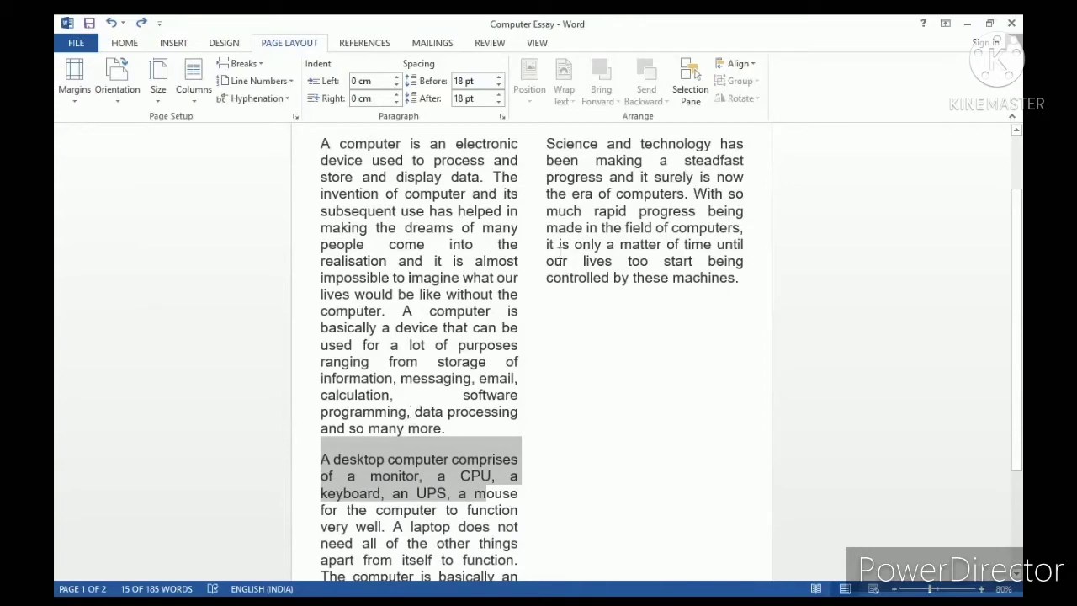
left_click(445, 429)
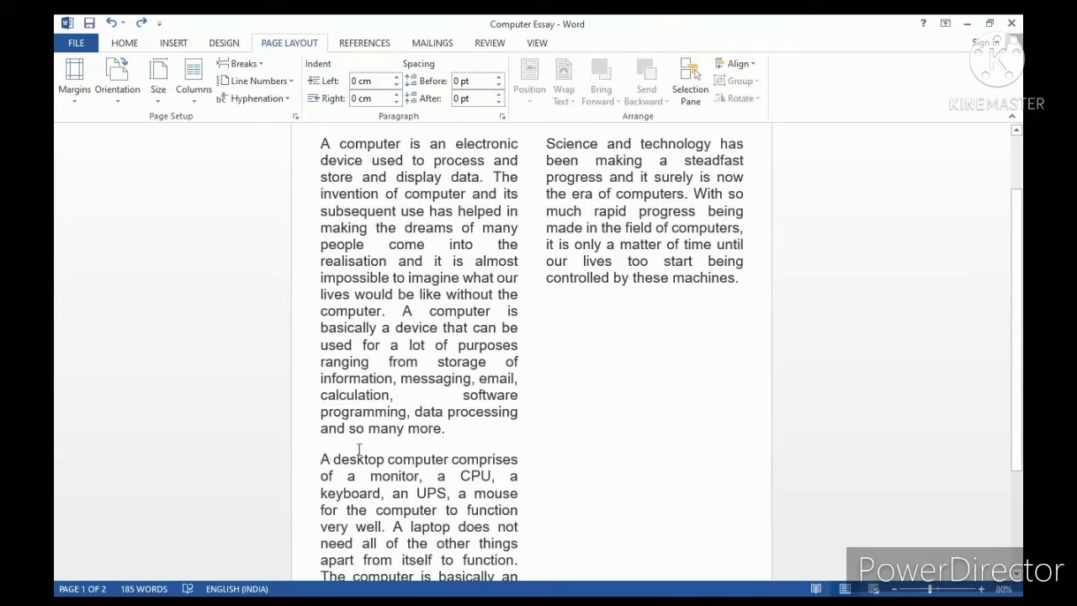
left_click(321, 460)
left_click(251, 66)
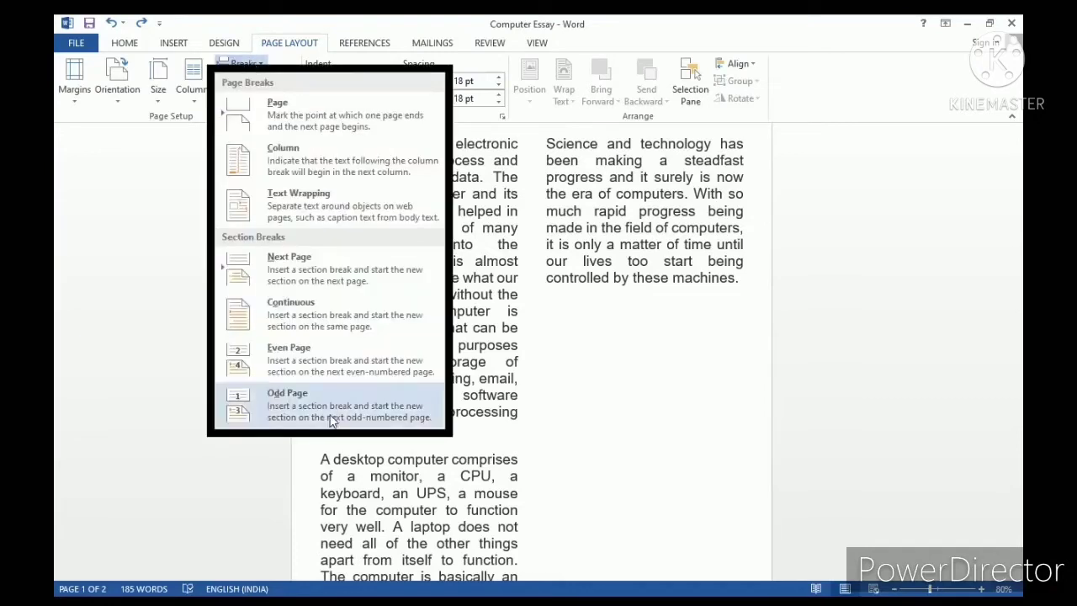
left_click(308, 167)
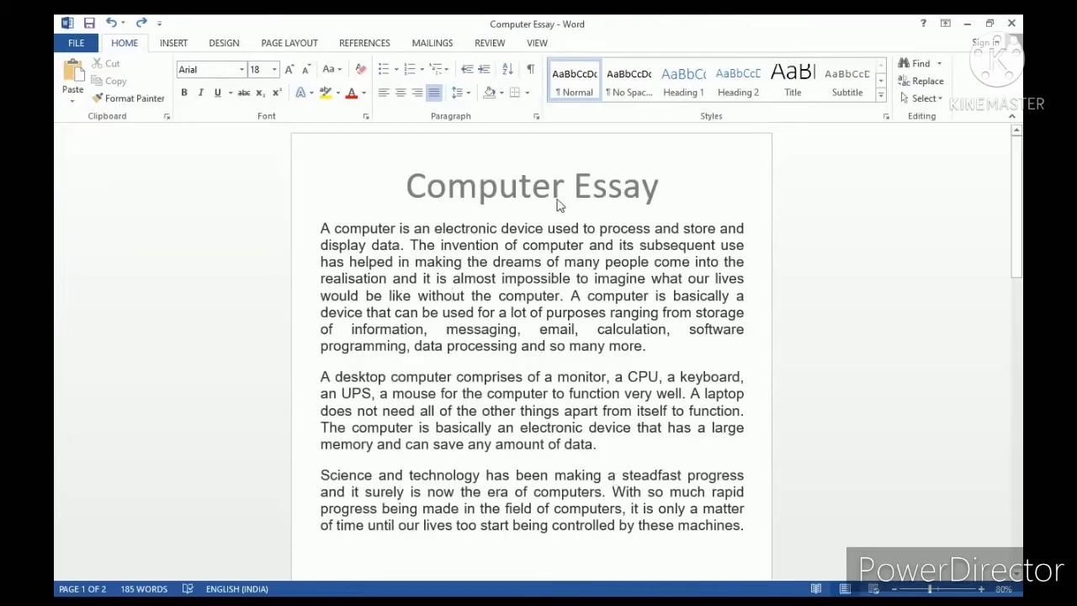
Step: Adjust the document's default tab stop distance through the paragraph settings and apply it
left_click(537, 117)
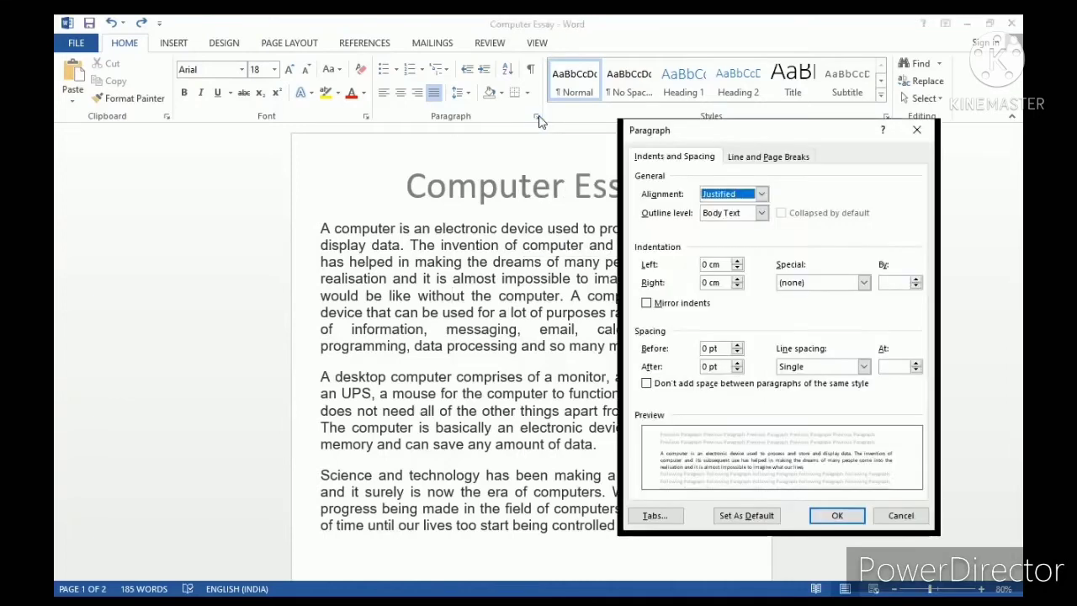
left_click(653, 515)
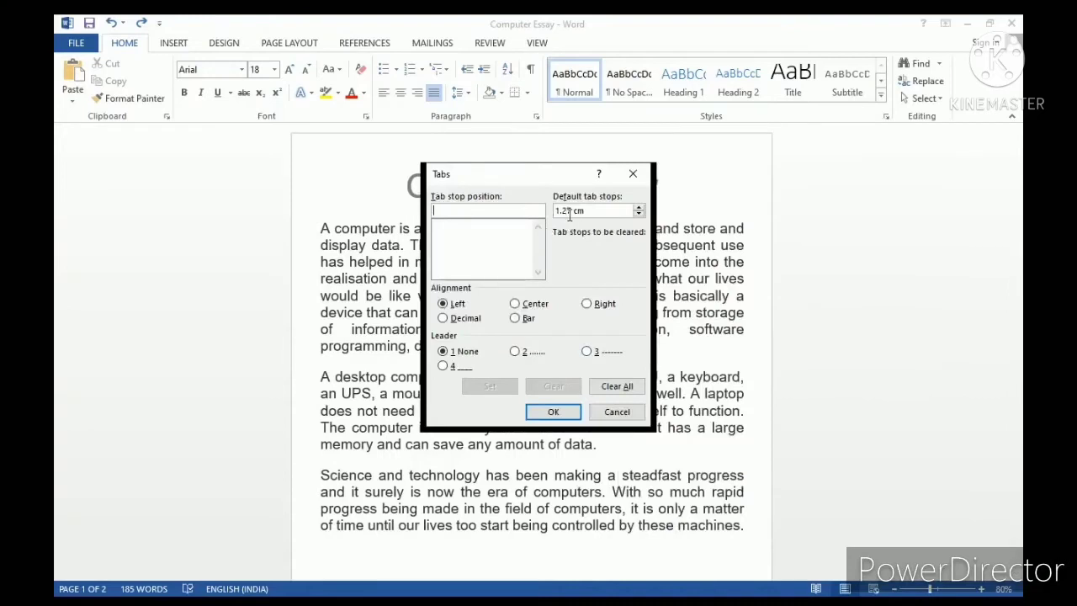
left_click(639, 208)
left_click(640, 208)
left_click(640, 215)
left_click(639, 207)
left_click(640, 207)
left_click(641, 215)
left_click(560, 413)
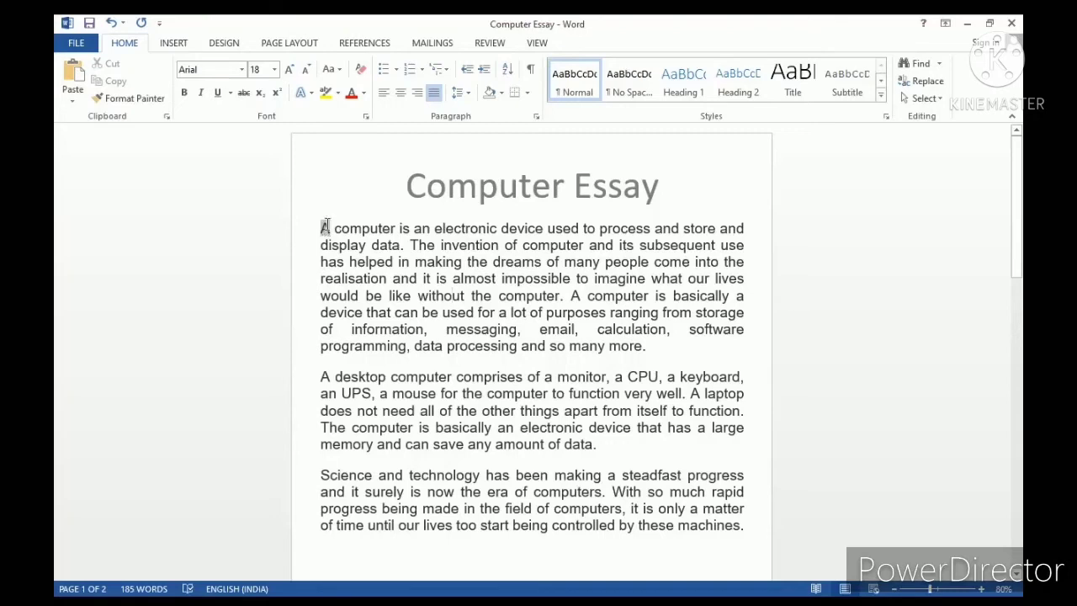
Step: Increase the indent of the essay's first paragraph by two levels
left_click_drag(325, 228, 648, 352)
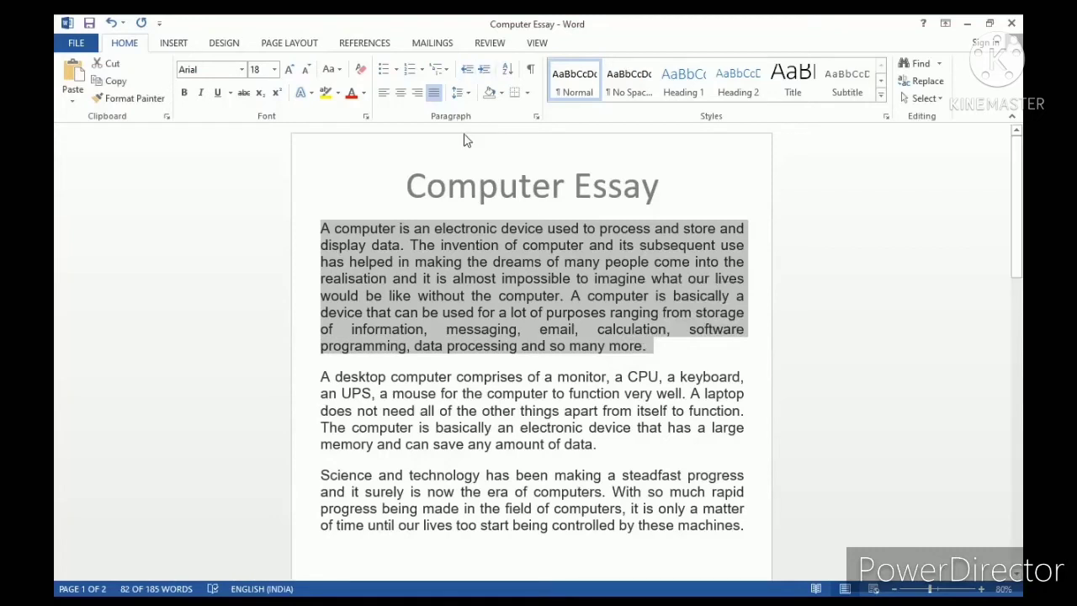
left_click(487, 73)
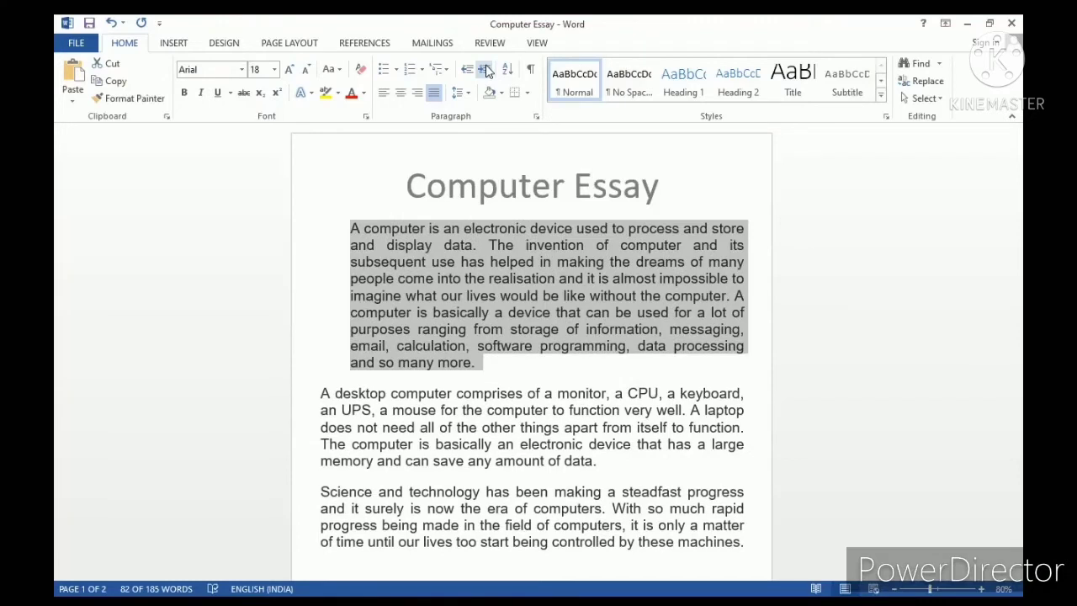
left_click(487, 72)
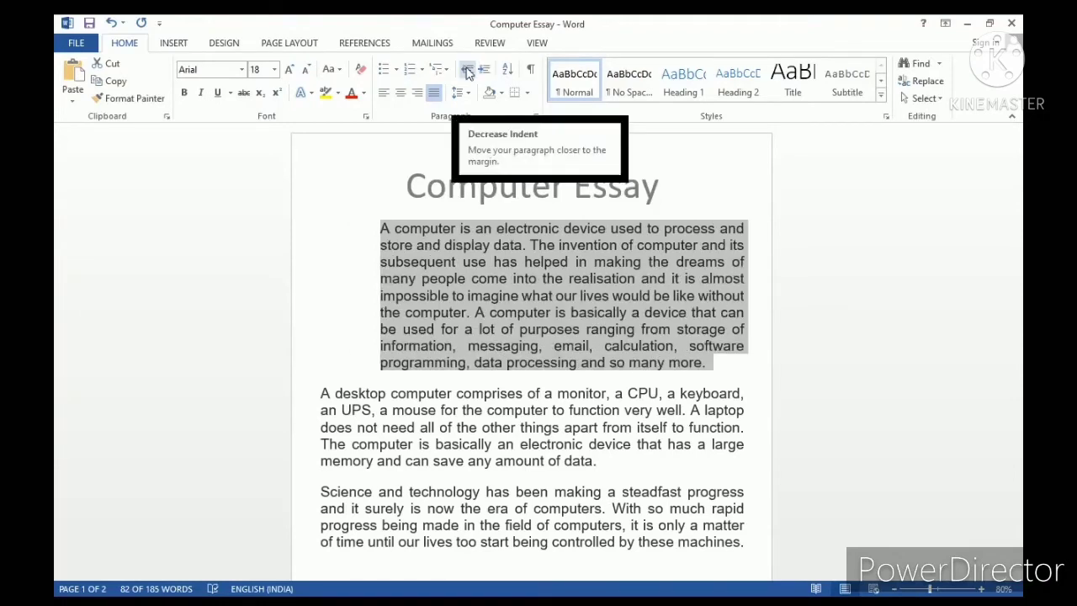
Step: Decrease the first paragraph's indent by two levels and deselect the text
left_click(468, 73)
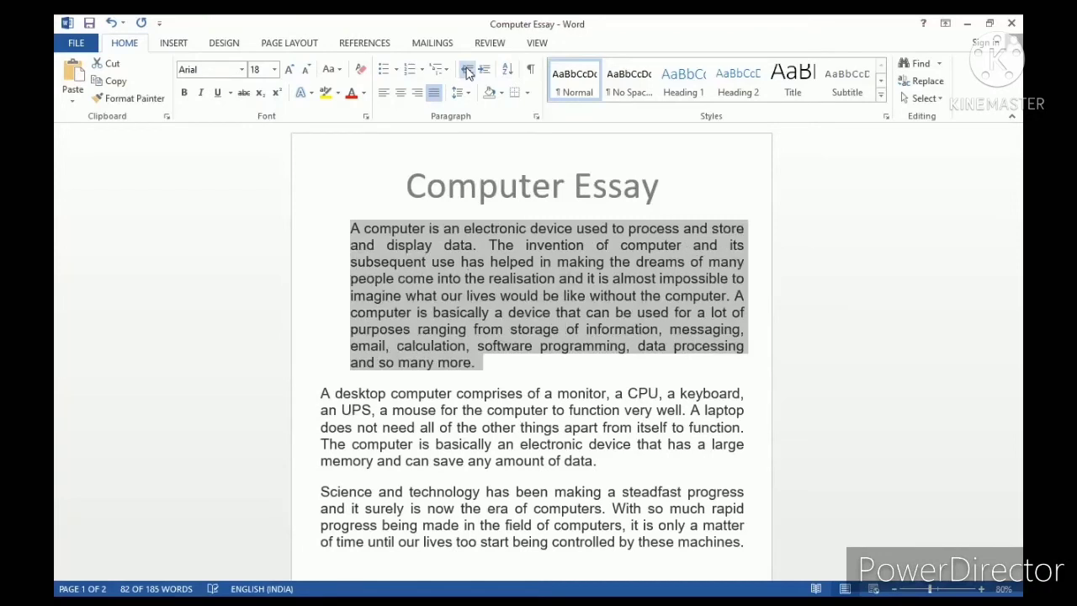
left_click(468, 73)
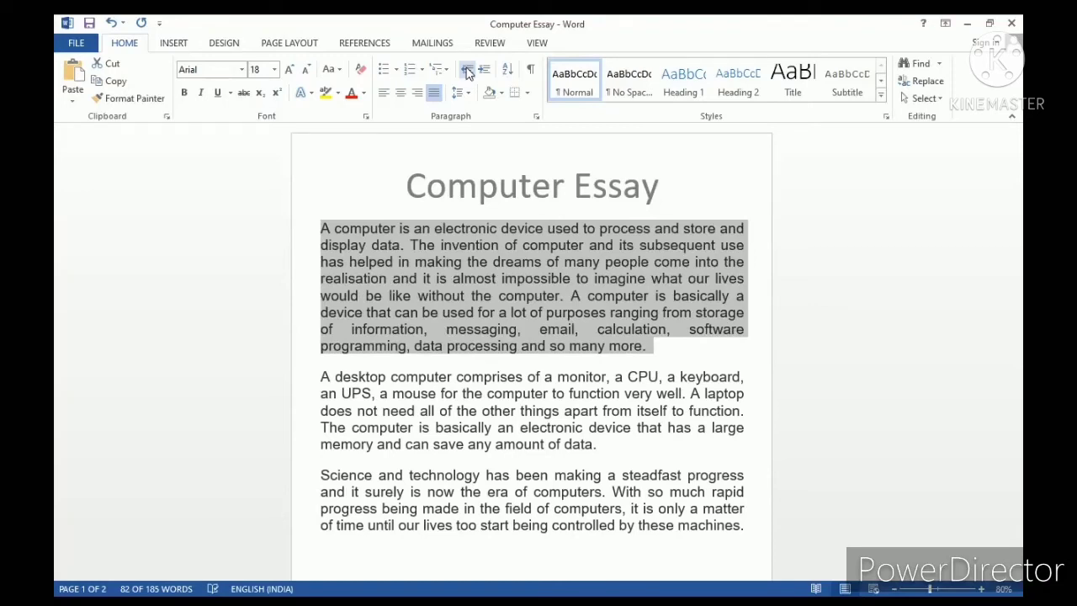
left_click(483, 376)
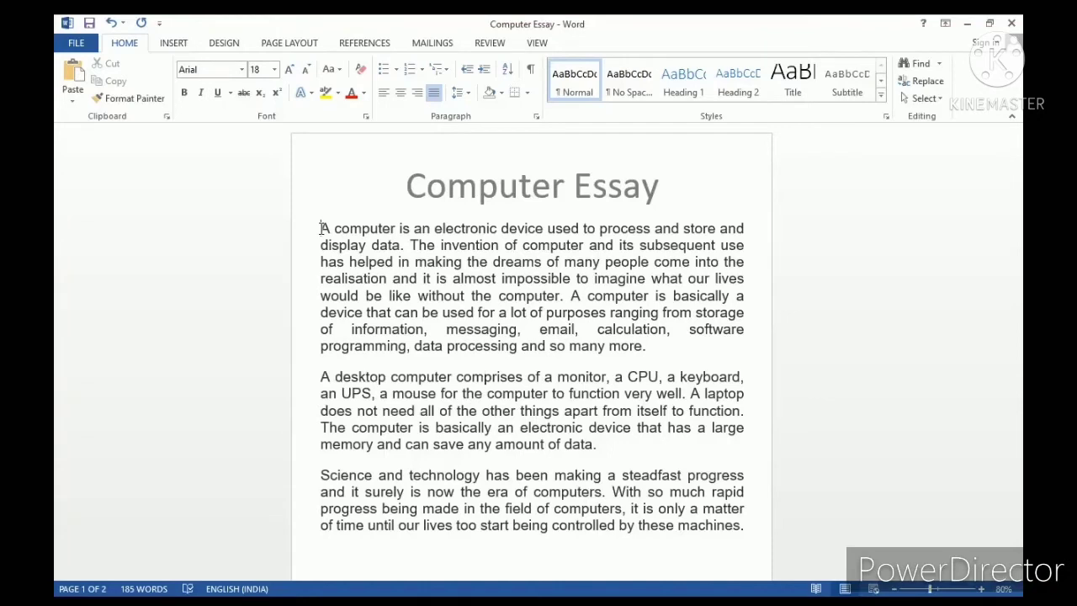
Step: Choose a first-line special indent of 1.3 cm for the essay's first paragraph in its paragraph settings
left_click_drag(321, 228, 647, 345)
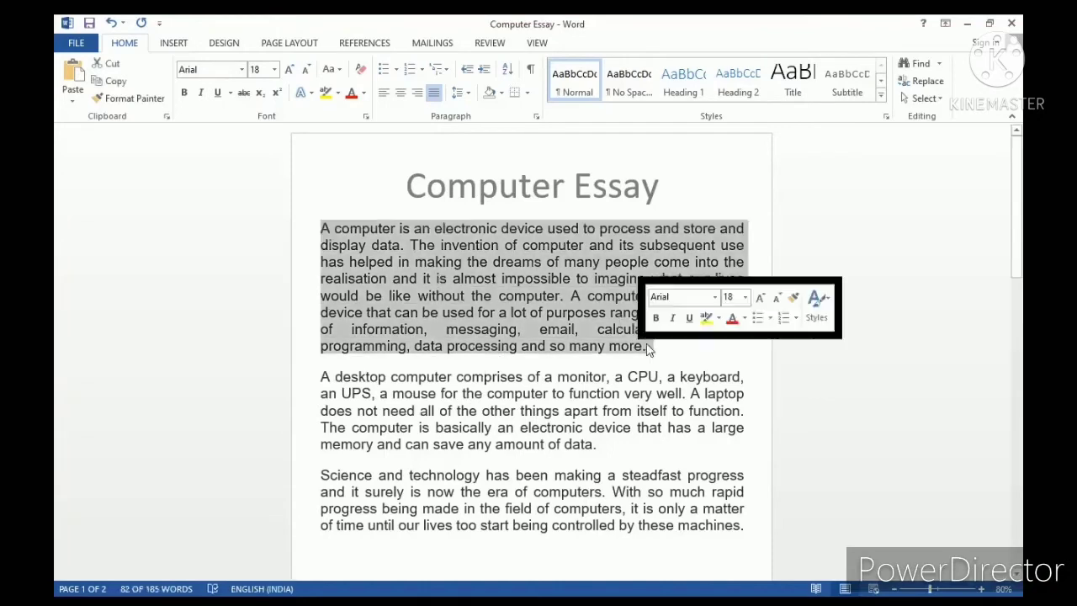
left_click(537, 118)
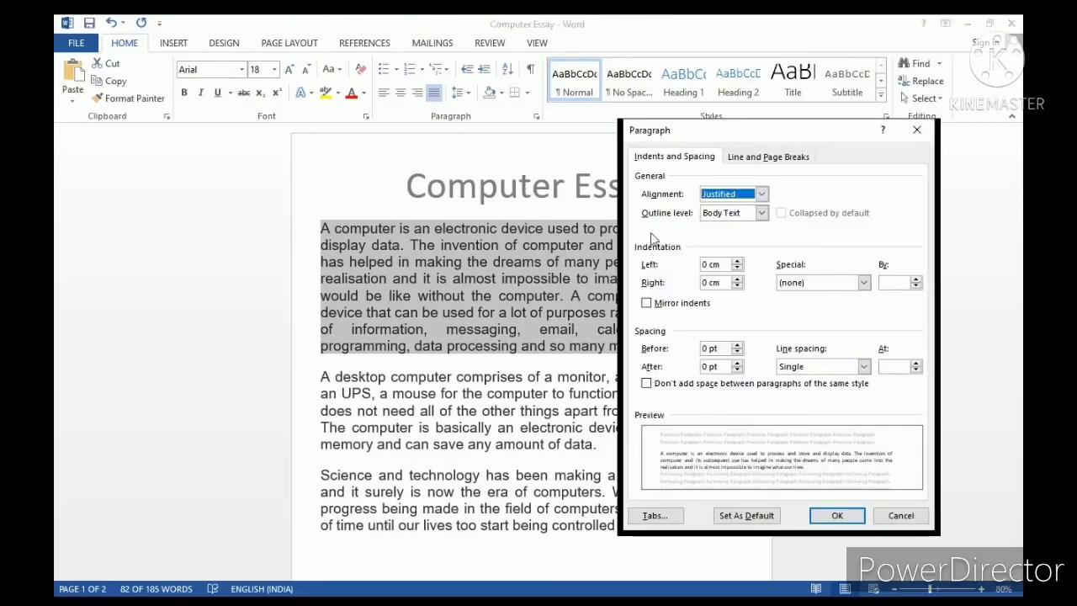
left_click(864, 285)
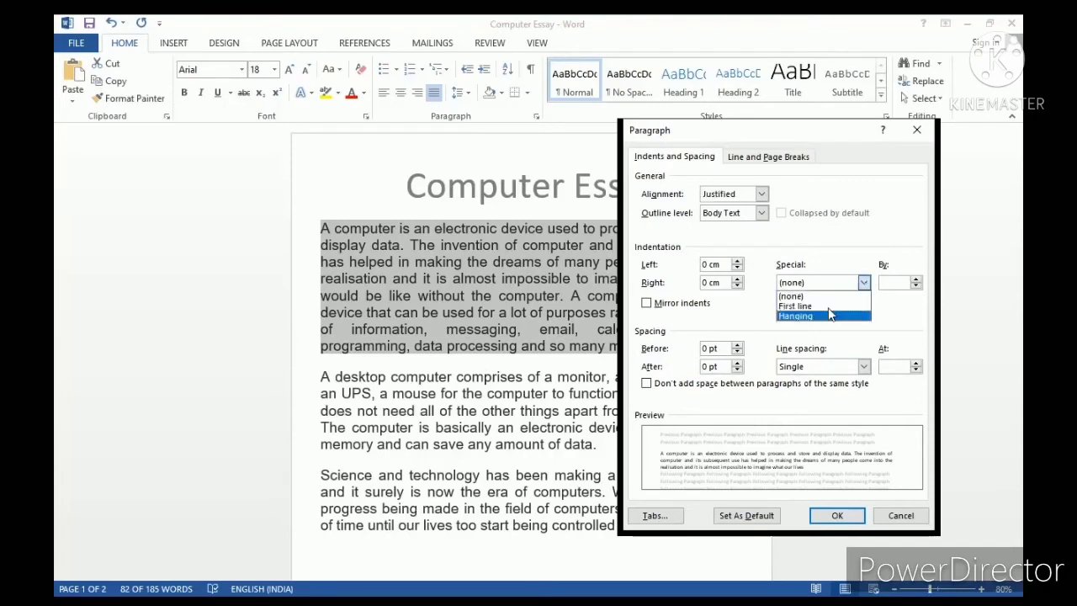
left_click(792, 307)
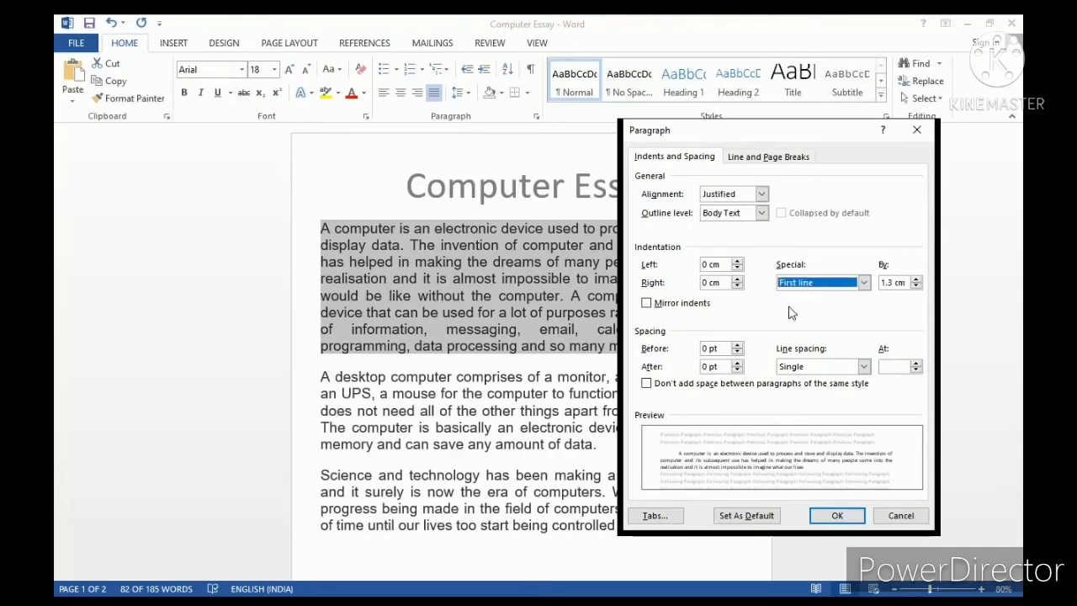
Step: Set the first paragraph's left indentation to 0.9 cm, apply the paragraph settings and deselect the text
left_click(737, 261)
left_click(737, 261)
left_click(737, 261)
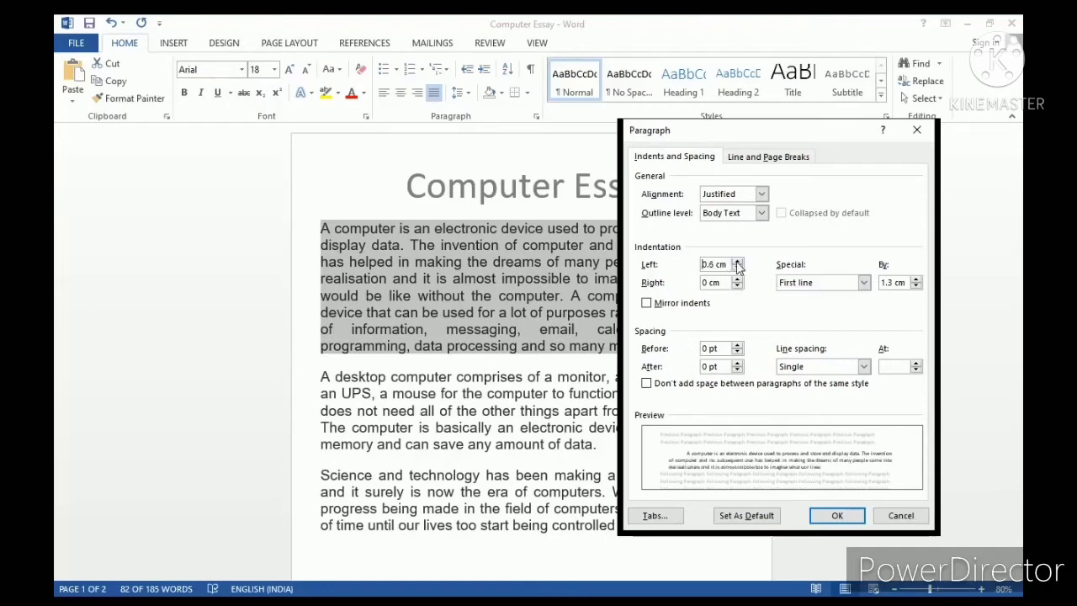
left_click(737, 261)
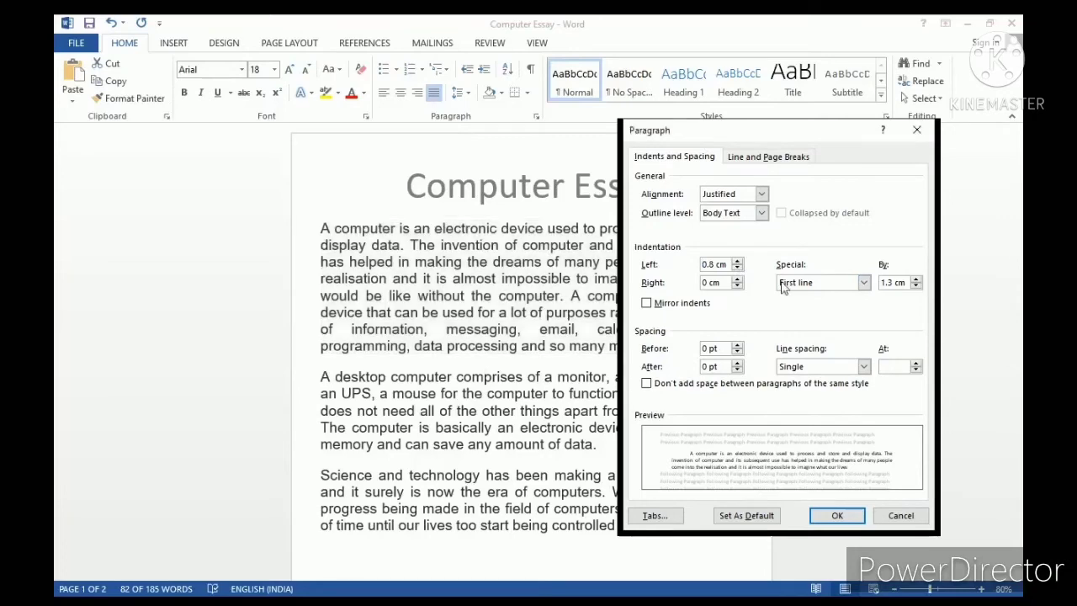
left_click(739, 262)
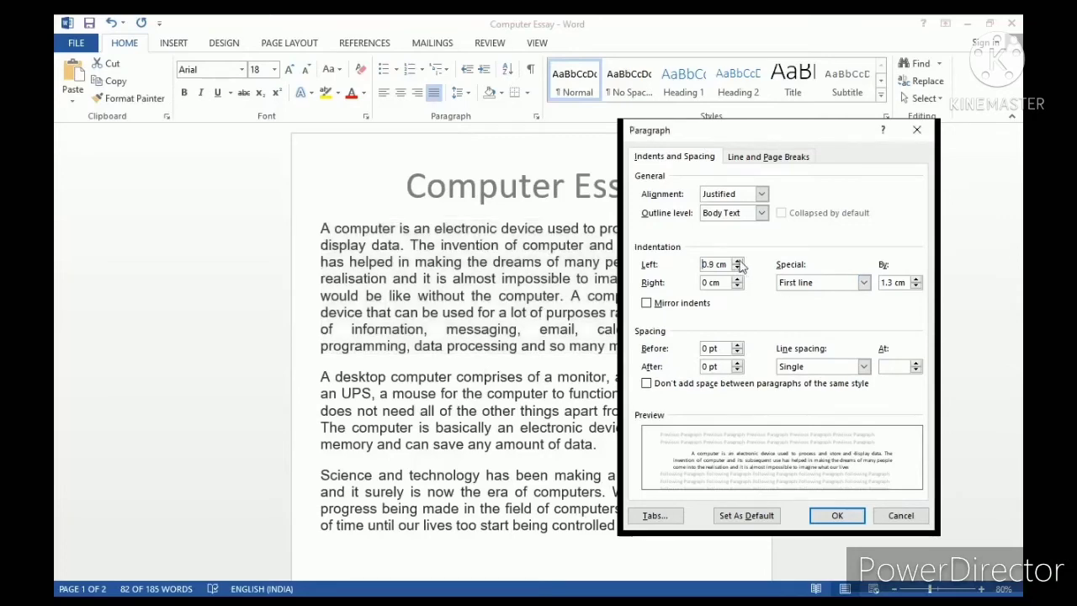
left_click(837, 515)
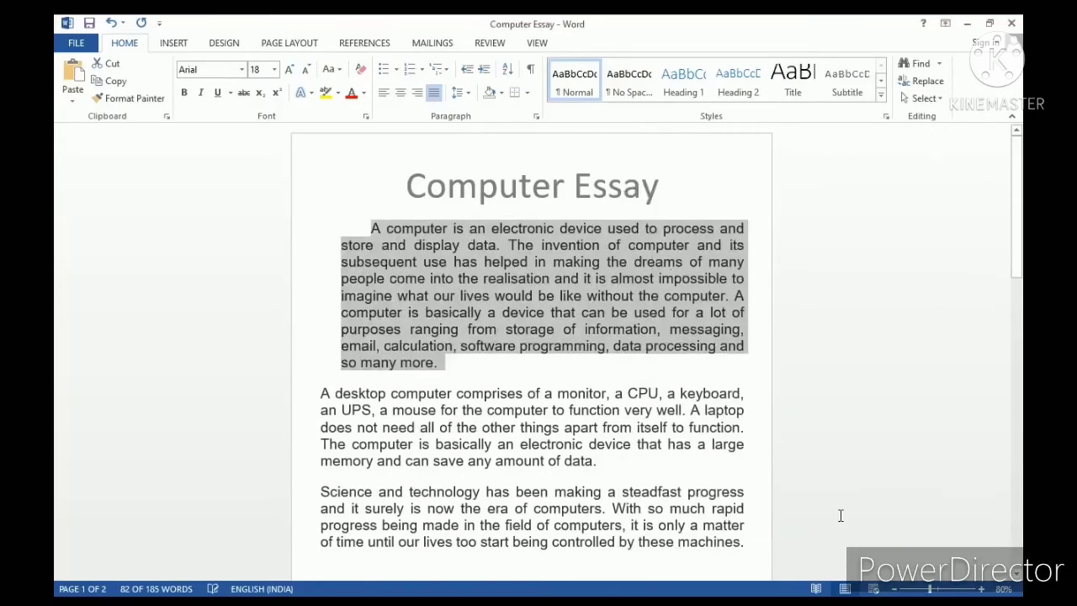
left_click(539, 406)
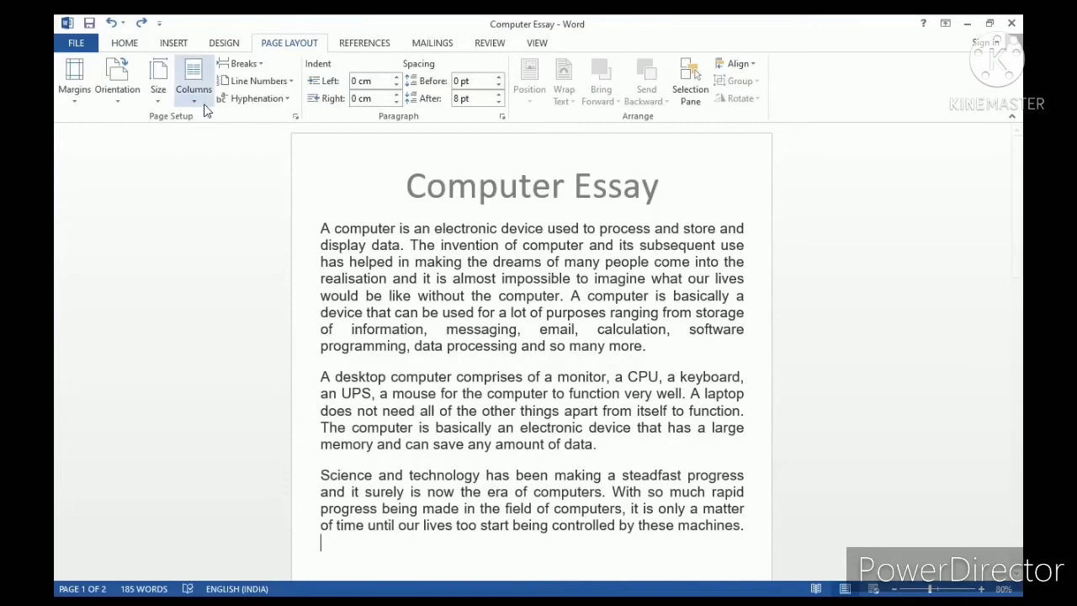
Step: Review the margin presets and the custom margin settings for the whole document, then accept them without changes
left_click(75, 85)
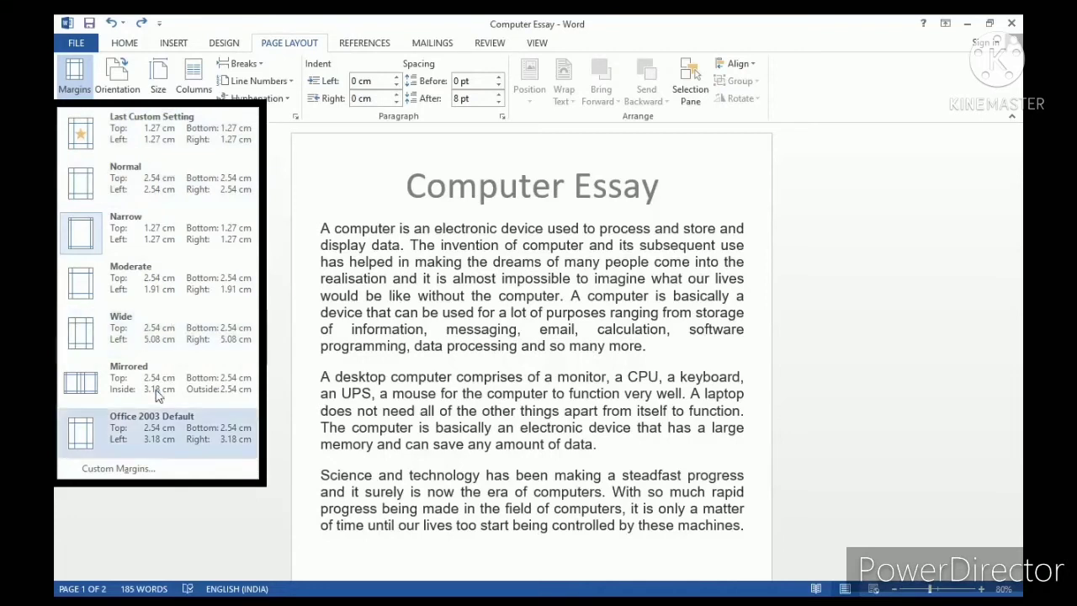
left_click(108, 471)
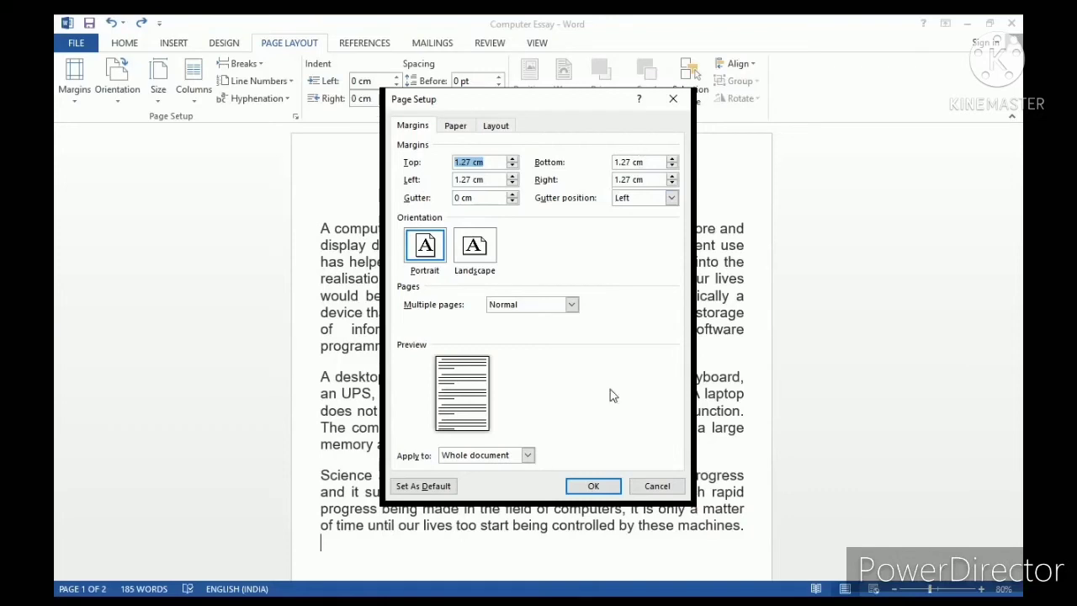
left_click(593, 485)
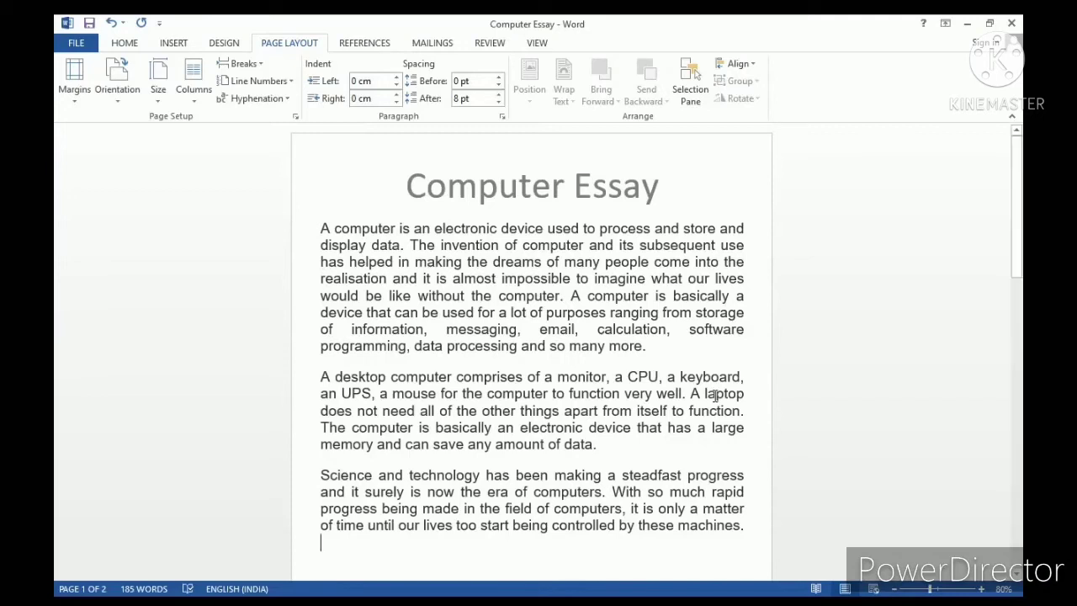
Step: Try the Landscape page orientation and look through the available paper sizes without choosing one
left_click(131, 89)
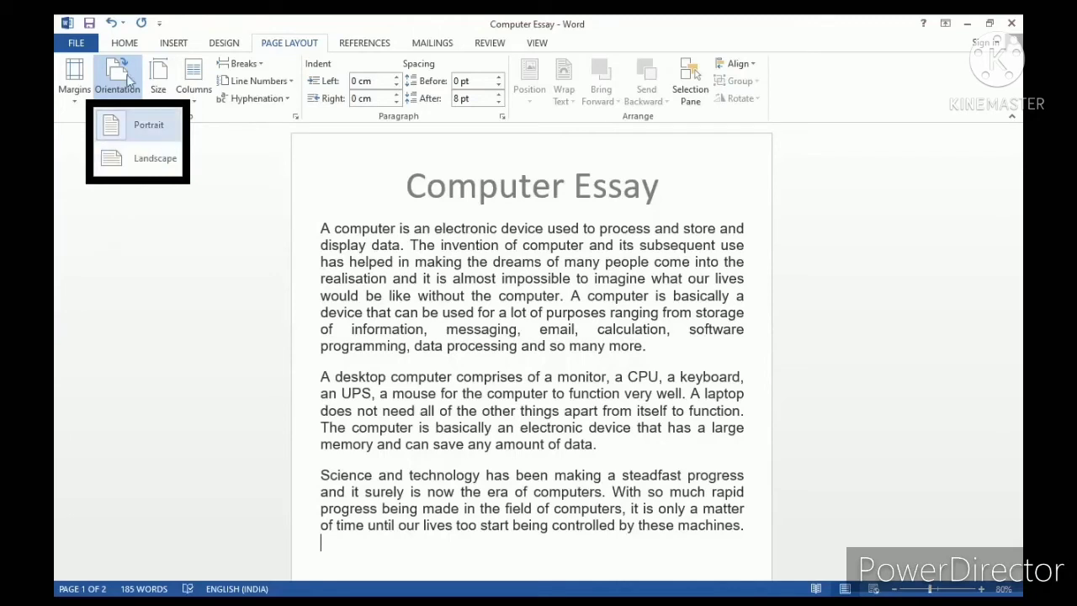
left_click(139, 159)
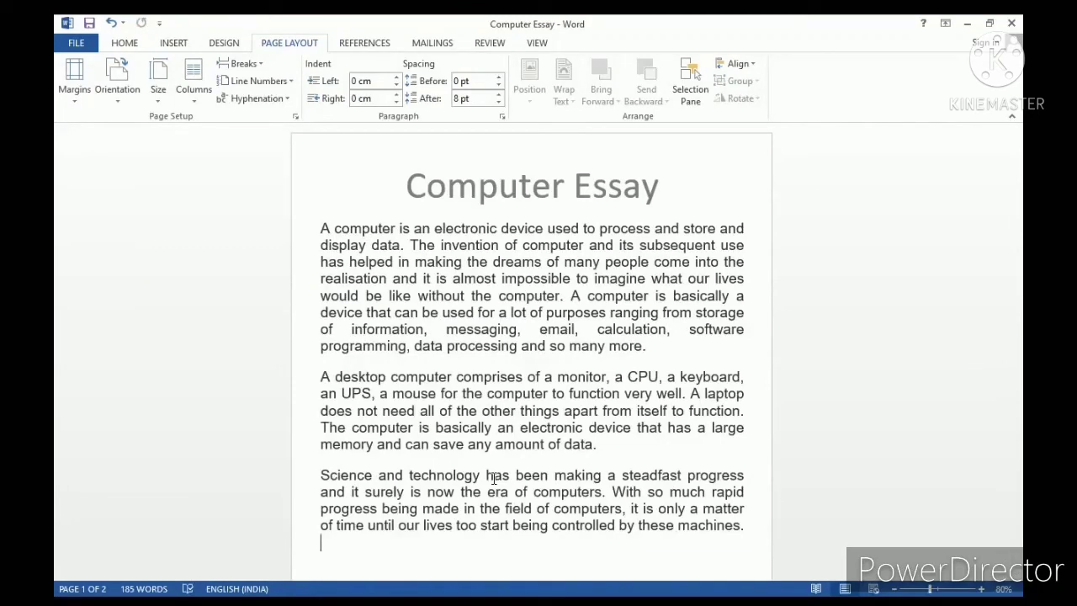
left_click(156, 92)
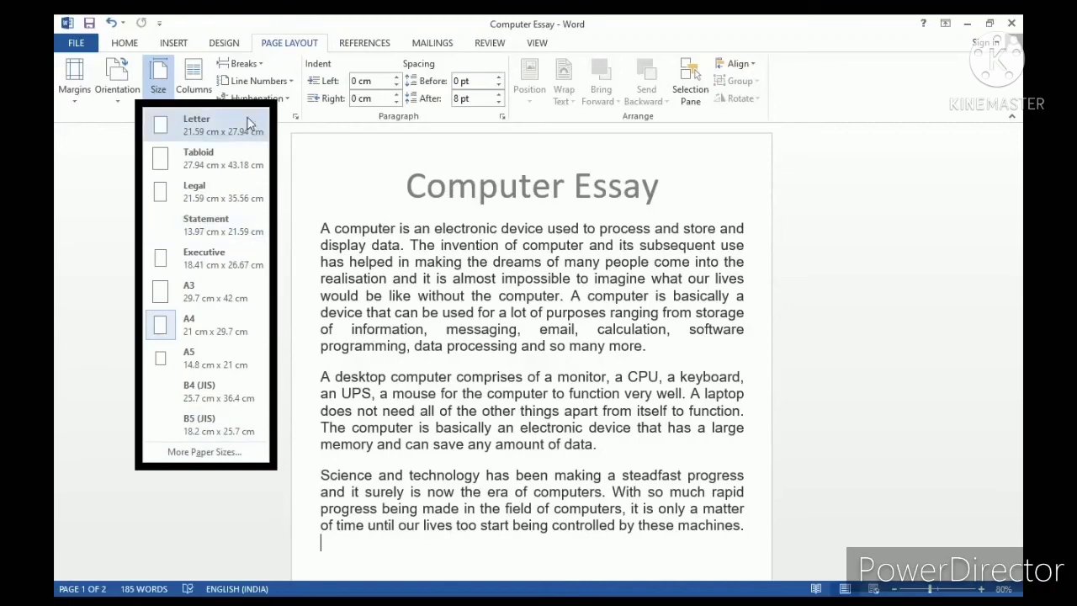
left_click(72, 342)
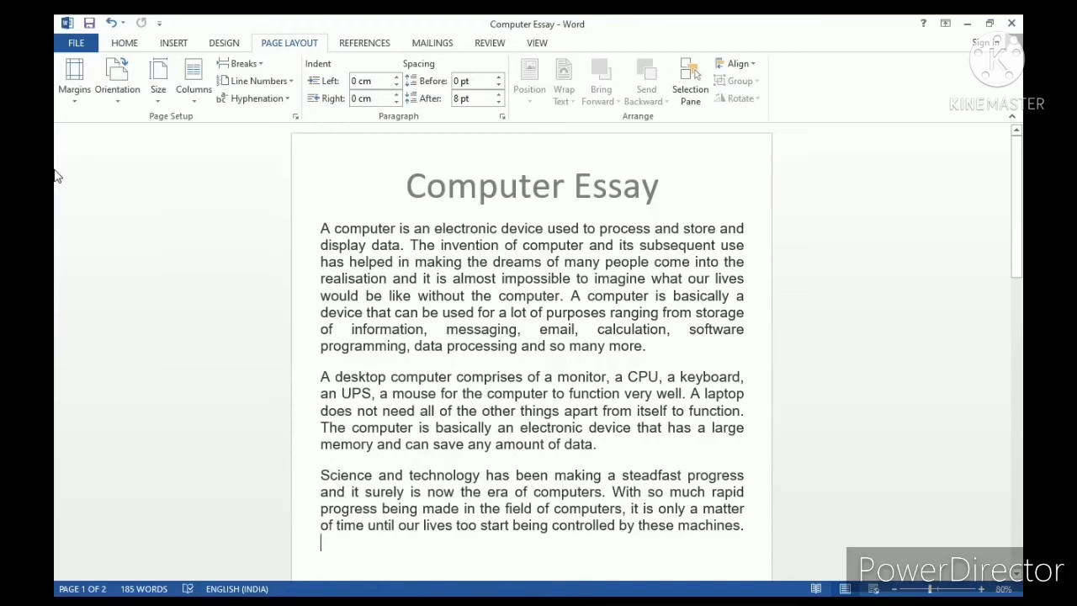
Step: View the essay's print preview and return to the document
left_click(76, 44)
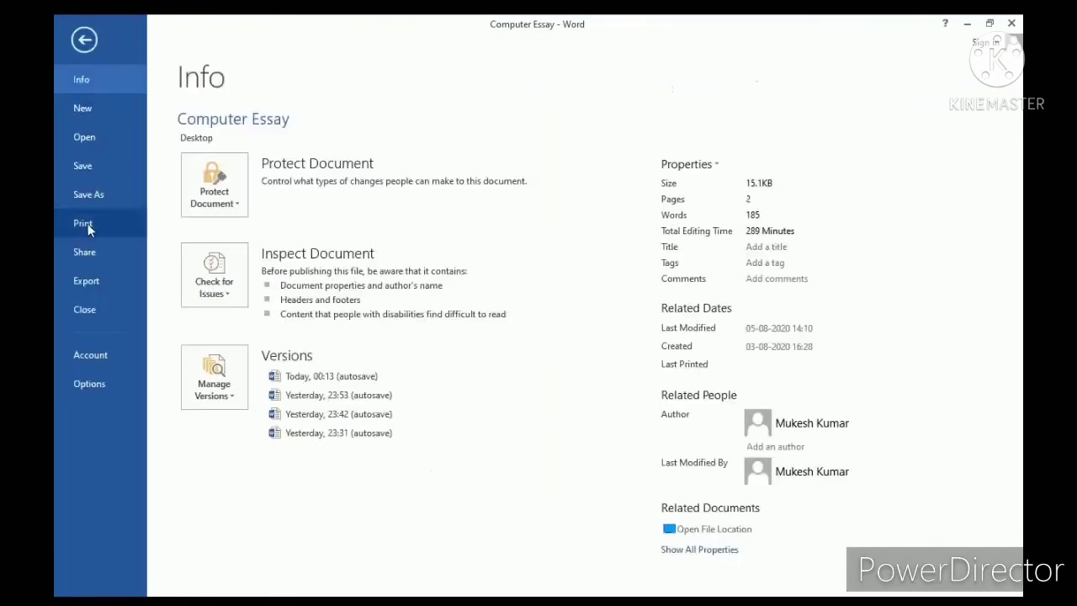
left_click(87, 224)
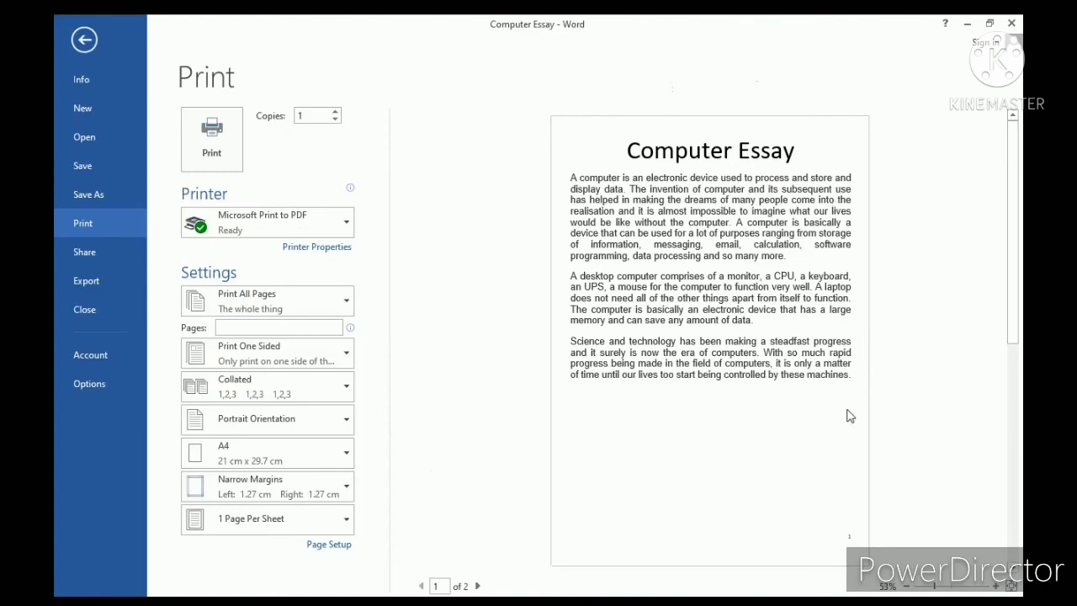
key("Escape")
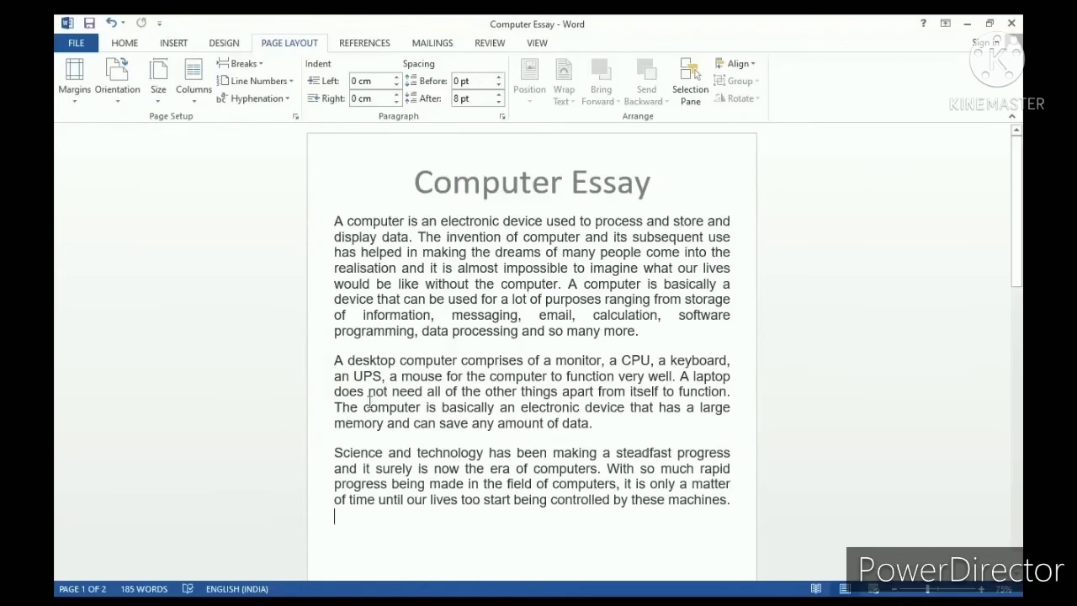
Step: Reopen the print preview and review the available printers without changing the selected one
left_click(78, 43)
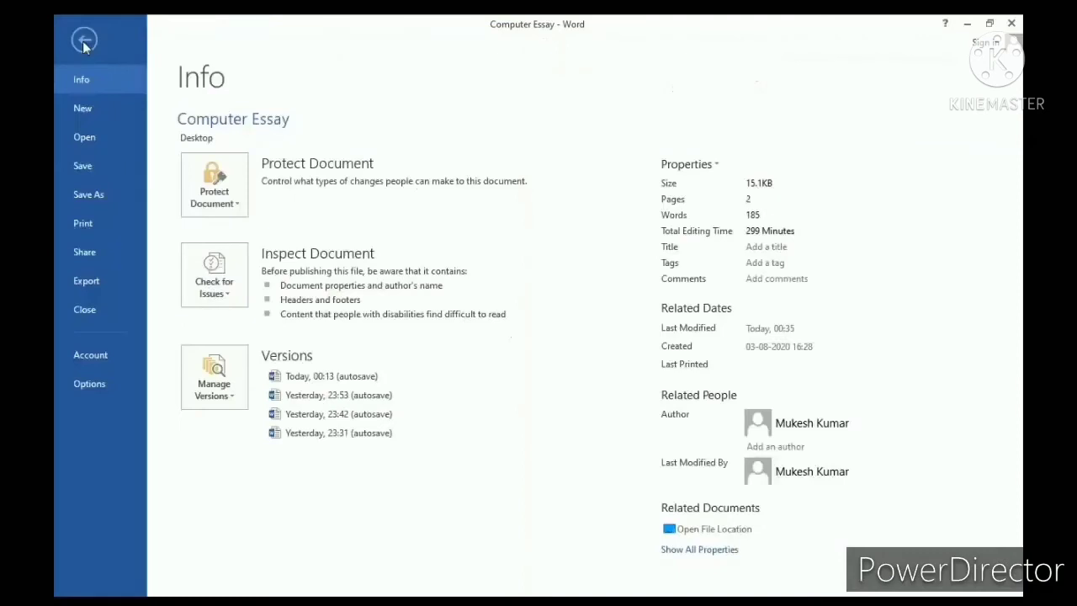
left_click(74, 232)
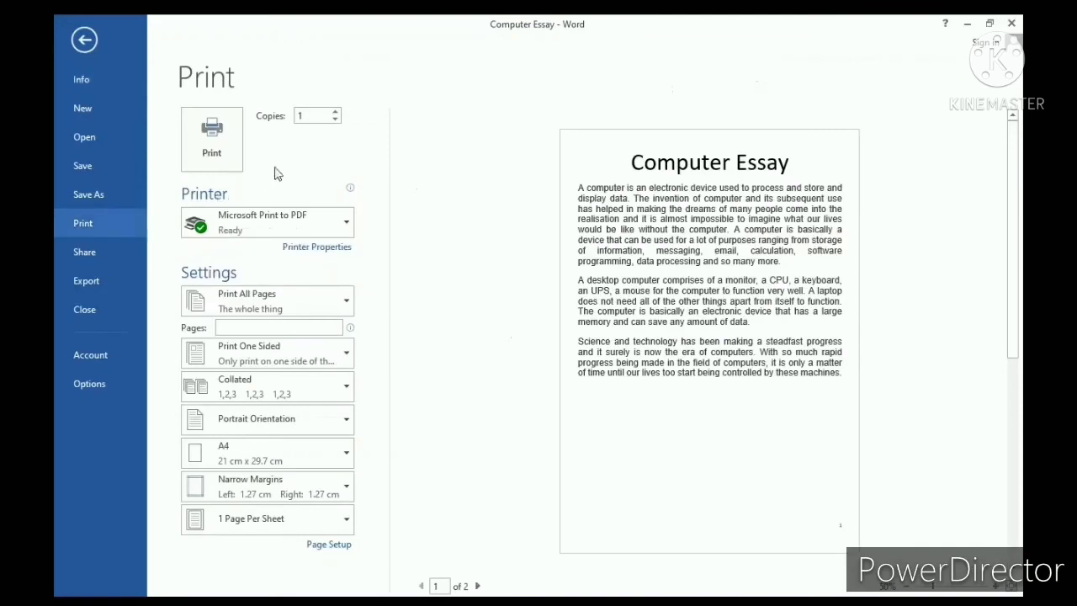
left_click(252, 220)
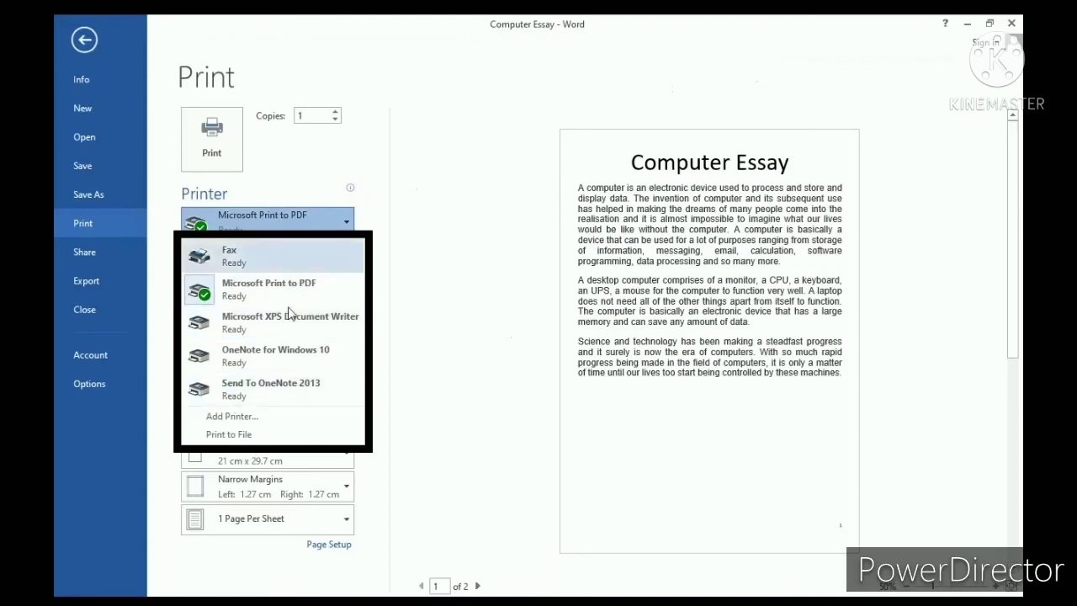
left_click(319, 233)
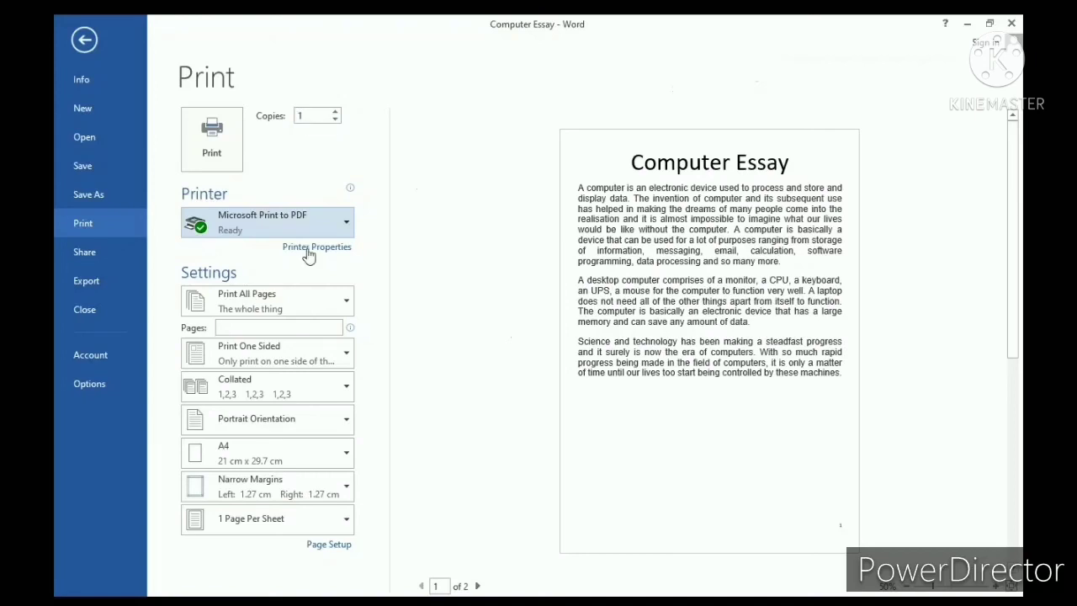
Step: Review the print range options, including Print Current Page and Custom Print, and close the list without choosing one
left_click(320, 301)
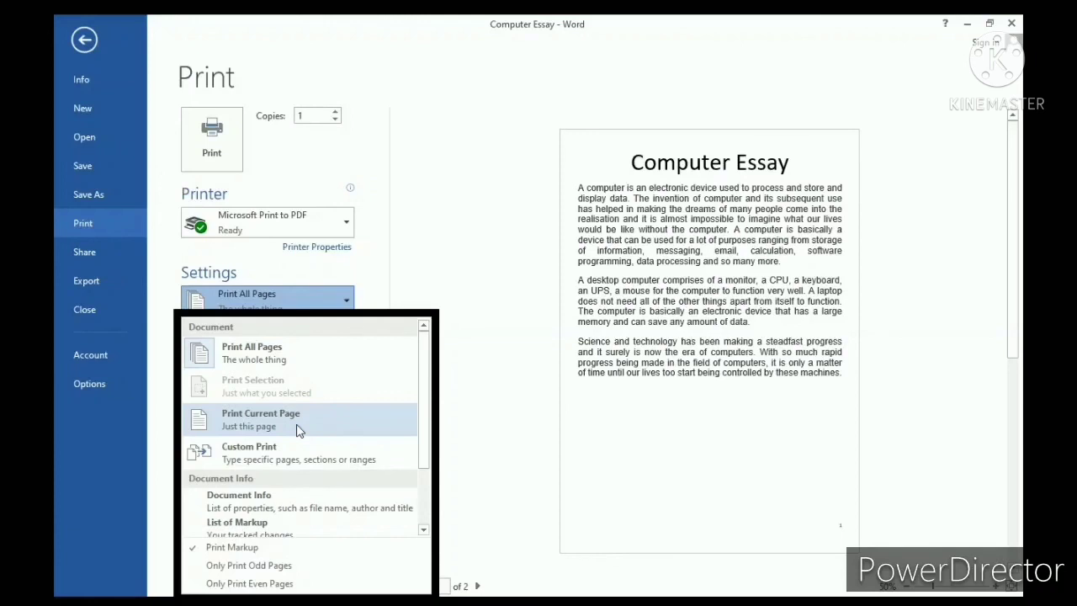
key("Down")
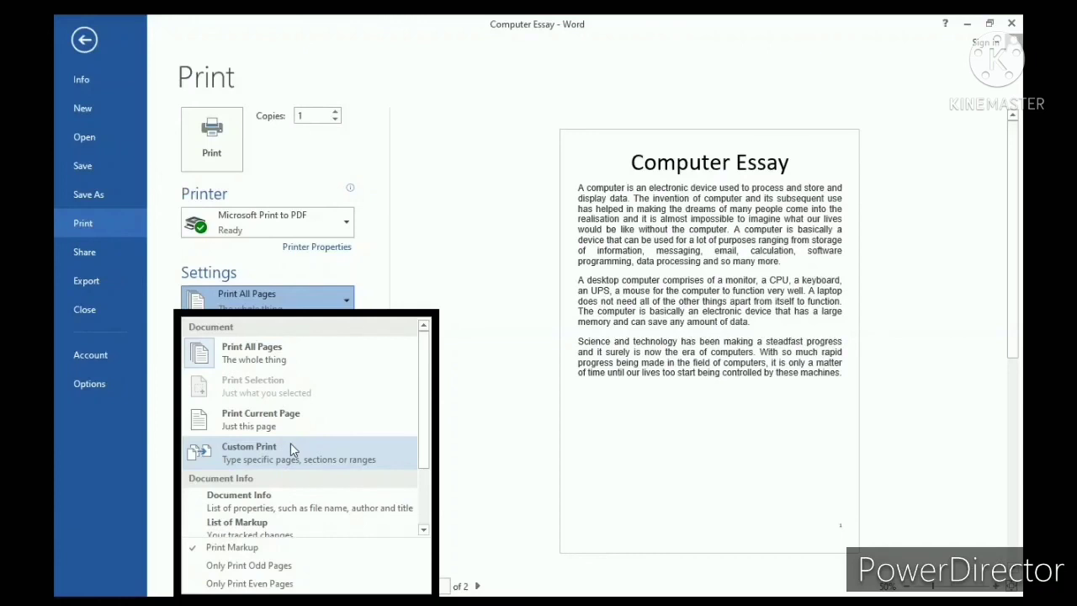
left_click(479, 406)
left_click(479, 406)
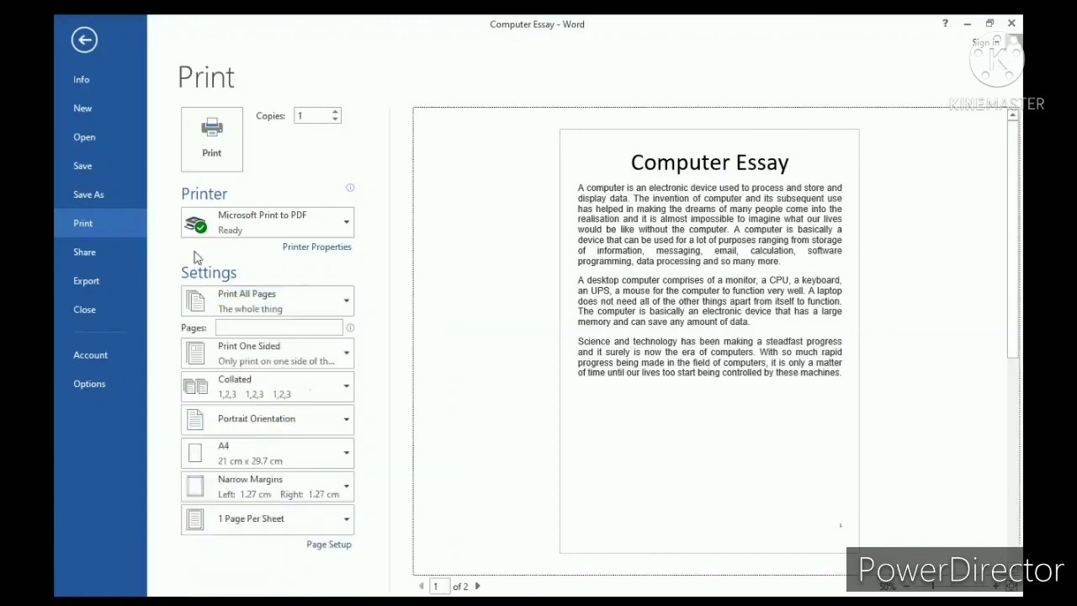